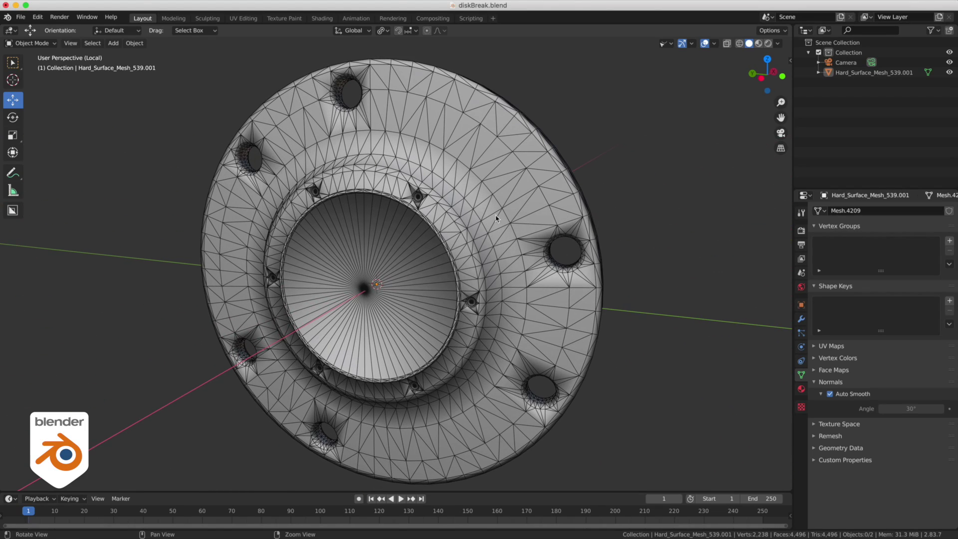
# Clear the custom split normals data of the disc mesh and keep Auto Smooth enabled
pyautogui.moveTo(392, 145); pyautogui.dragTo(406, 145, button='middle')
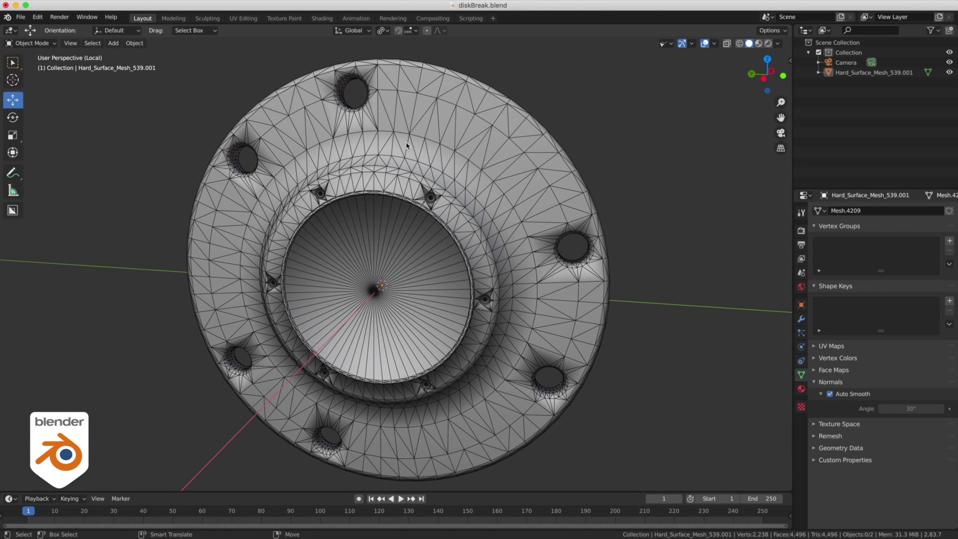
pyautogui.click(427, 139)
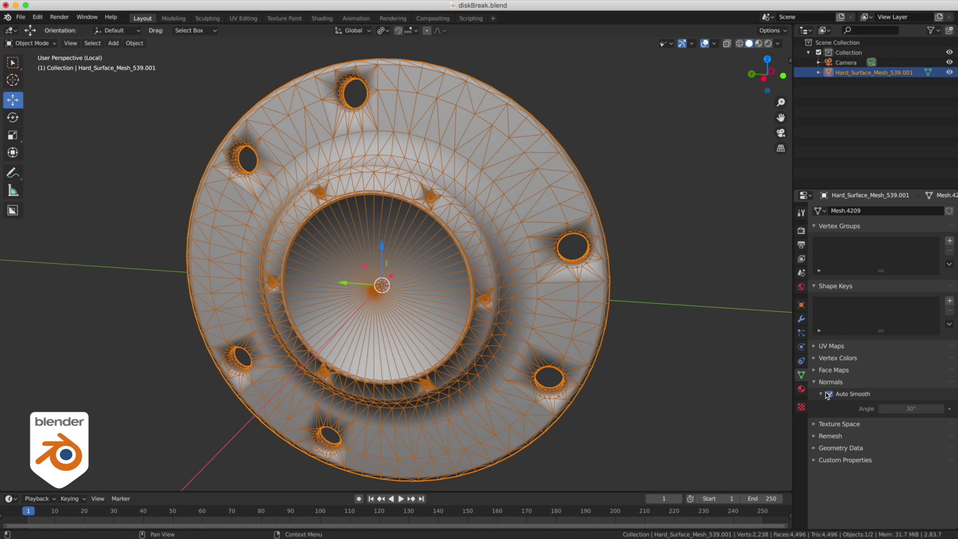
pyautogui.moveTo(634, 242)
pyautogui.mouseDown(button='middle')
pyautogui.moveTo(600, 237)
pyautogui.moveTo(624, 241)
pyautogui.mouseUp(button='middle')
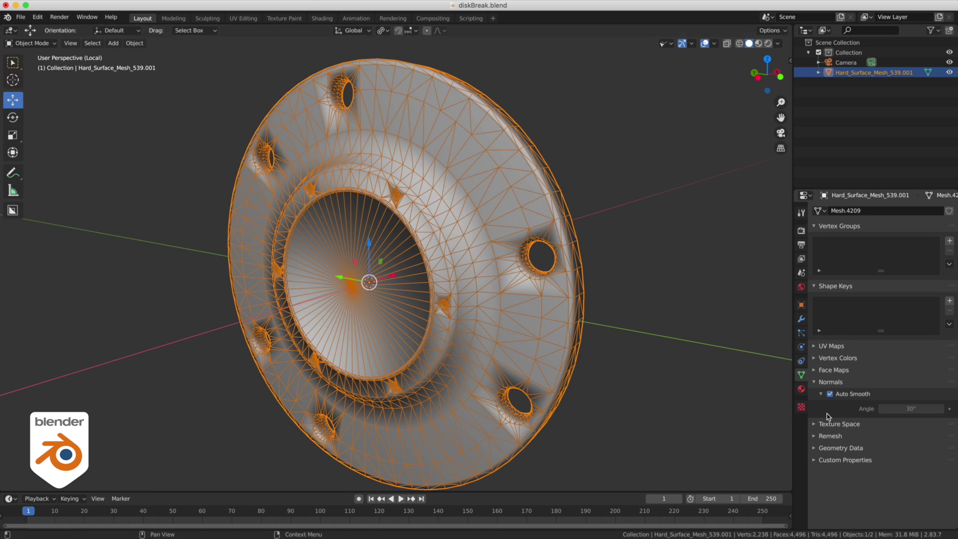
pyautogui.click(813, 447)
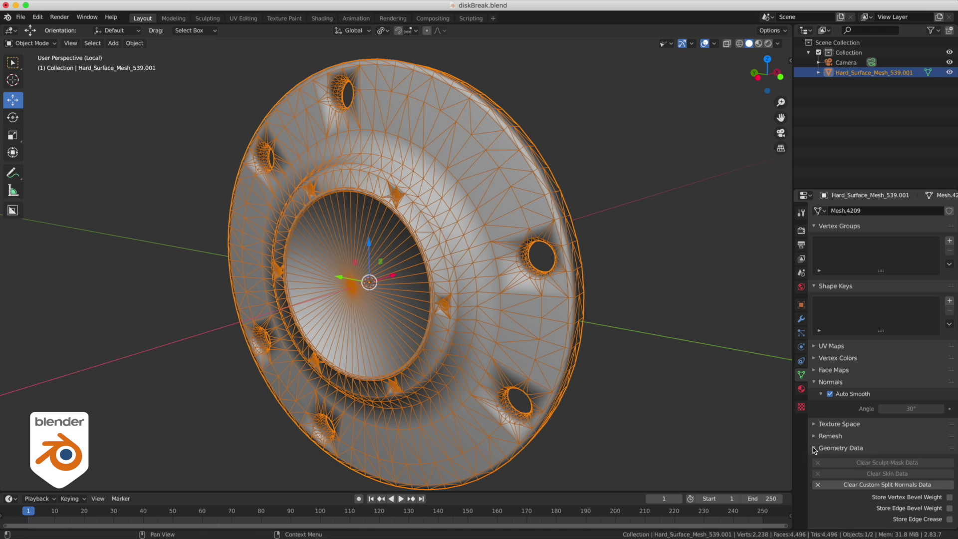
pyautogui.click(864, 484)
pyautogui.click(829, 394)
pyautogui.click(829, 394)
pyautogui.click(663, 256)
pyautogui.click(468, 188)
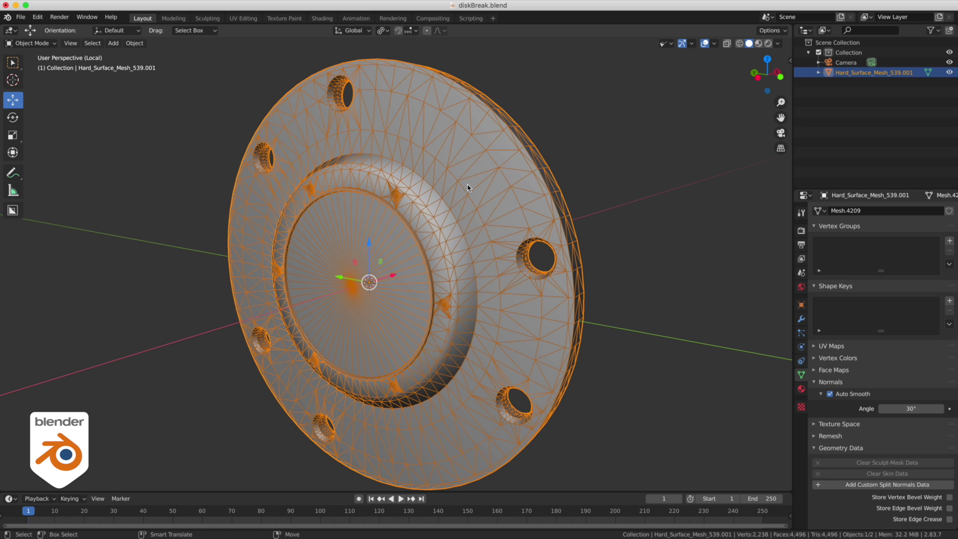
# Select all faces of the disc in Edit Mode and convert the triangles to quads
pyautogui.hotkey('ctrl', 'Tab')
pyautogui.click(497, 191)
pyautogui.press('a')
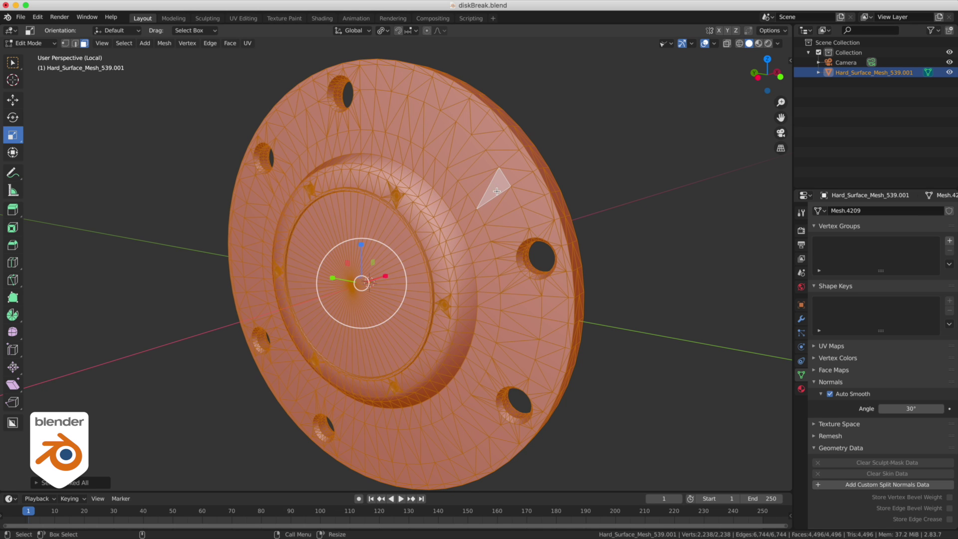
pyautogui.click(230, 44)
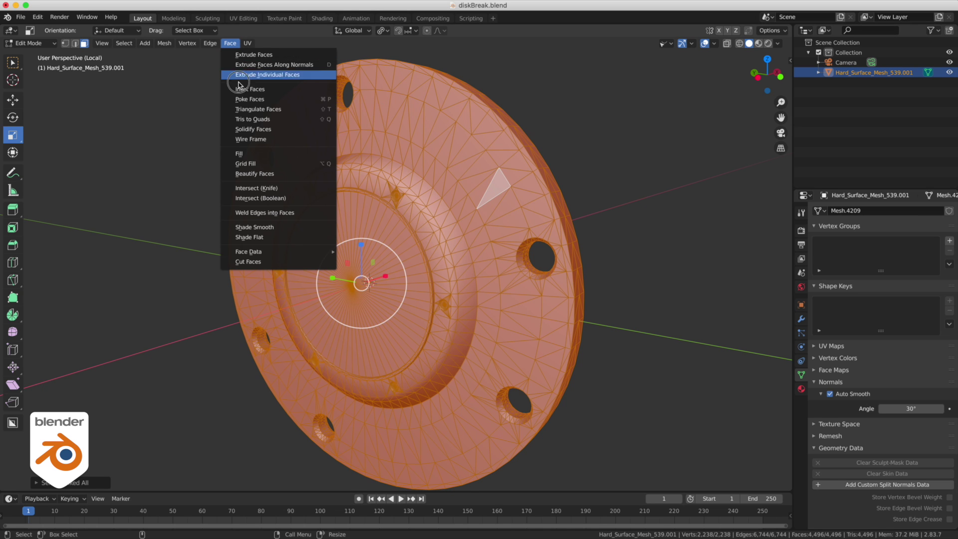
pyautogui.click(244, 116)
pyautogui.moveTo(354, 120); pyautogui.dragTo(396, 124, button='middle')
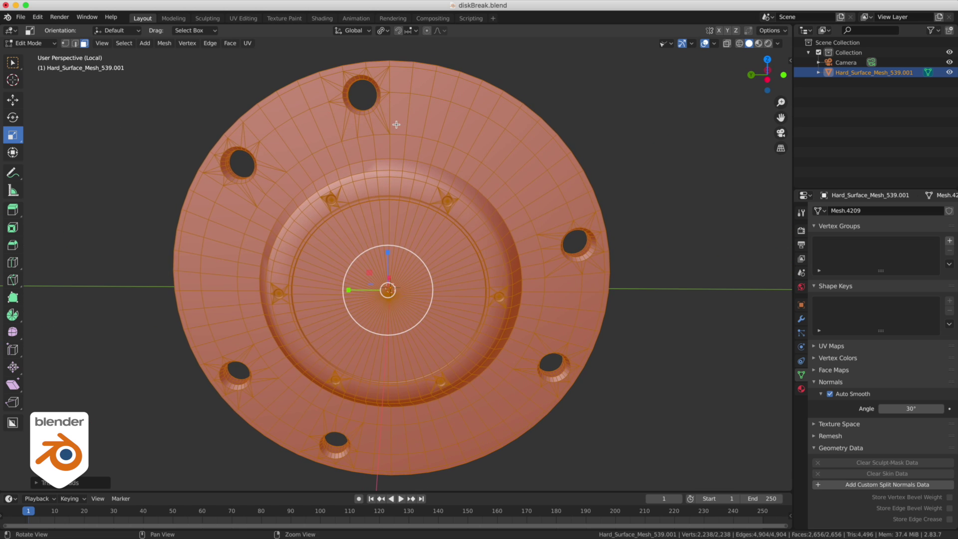
# Duplicate the disc in place in Object Mode and hide the copy
pyautogui.press('Tab')
pyautogui.click(399, 92)
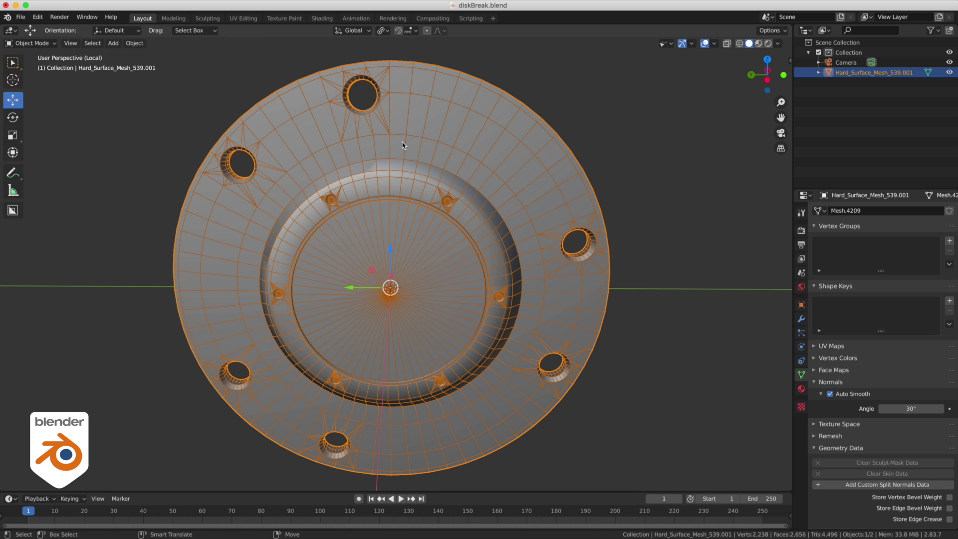
pyautogui.hotkey('shift', 'd')
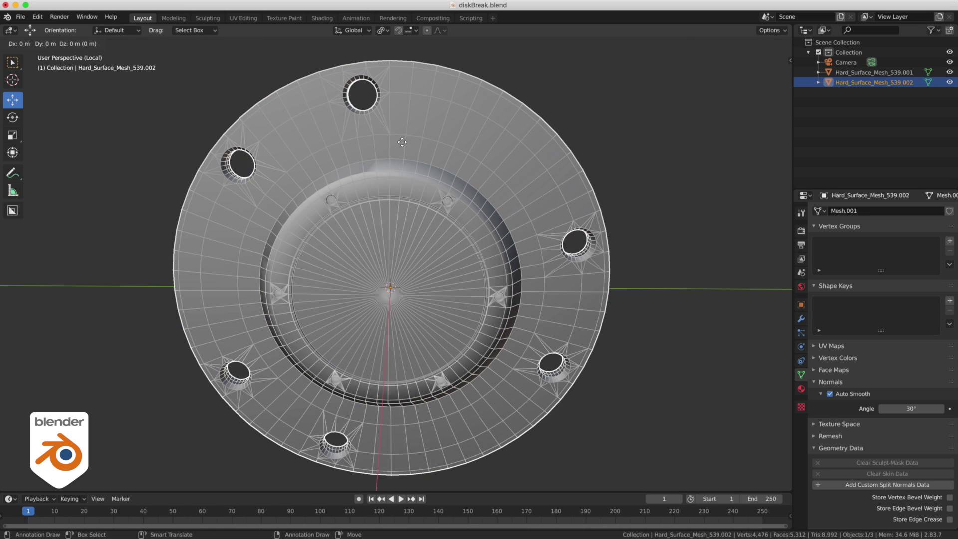
pyautogui.rightClick(403, 145)
pyautogui.click(949, 82)
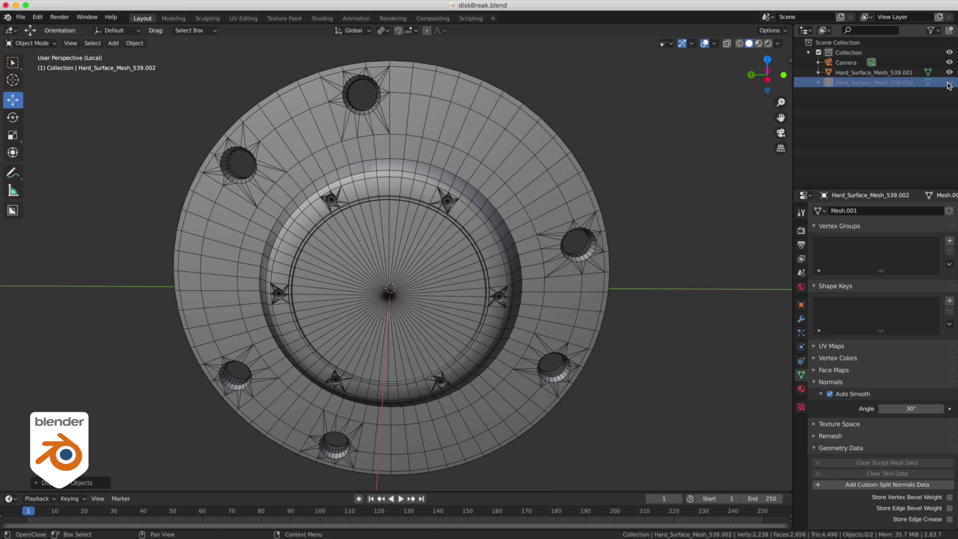
# In the right wireframe view, delete the geometry around the top bolt hole of the original disc
pyautogui.click(373, 94)
pyautogui.press('KP_3')
pyautogui.keyDown('shift'); pyautogui.moveTo(379, 129); pyautogui.dragTo(388, 205, button='middle'); pyautogui.keyUp('shift')
pyautogui.hotkey('shift', 'z')
pyautogui.scroll(5, 402, 224)
pyautogui.press('Tab')
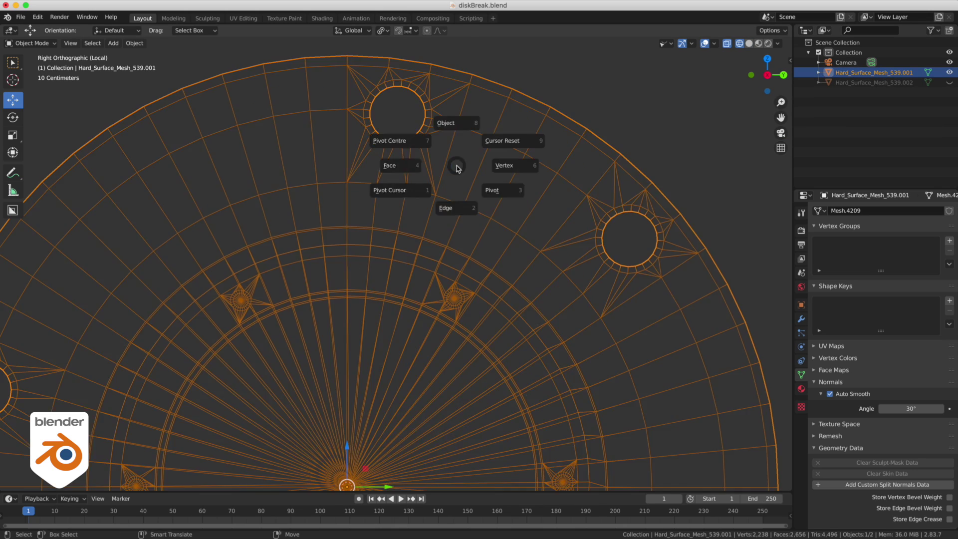
pyautogui.click(501, 166)
pyautogui.moveTo(346, 65); pyautogui.dragTo(471, 188)
pyautogui.press('x')
# Delete the geometry around the other bolt holes on the outer flange
pyautogui.keyDown('shift'); pyautogui.moveTo(578, 399); pyautogui.dragTo(554, 150, button='middle'); pyautogui.keyUp('shift')
pyautogui.moveTo(397, 222); pyautogui.dragTo(507, 340)
pyautogui.press('x')
pyautogui.keyDown('shift'); pyautogui.moveTo(259, 165); pyautogui.dragTo(387, 417, button='middle'); pyautogui.keyUp('shift')
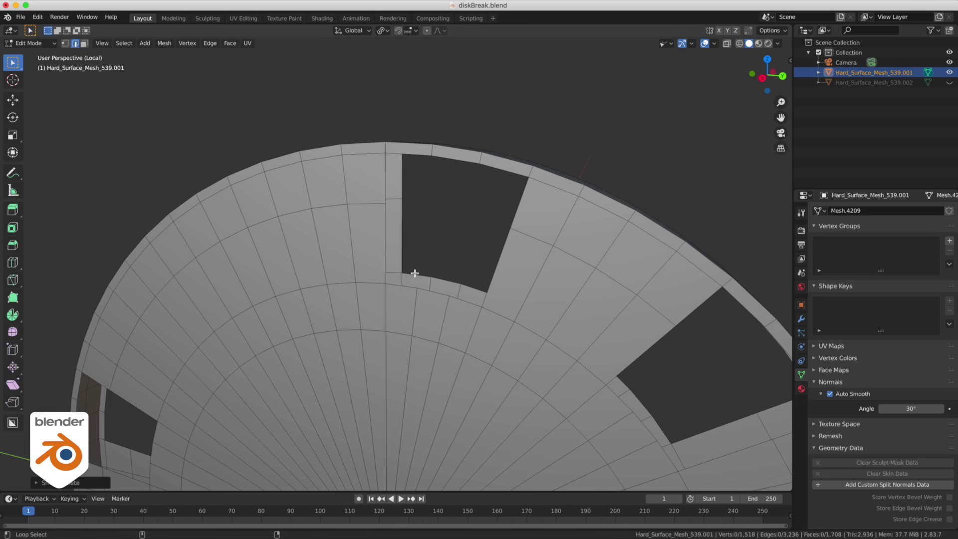
# Close the top opening on both sides of the disc by applying Grid Fill to each border loop
pyautogui.keyDown('alt'); pyautogui.click(414, 274); pyautogui.keyUp('alt')
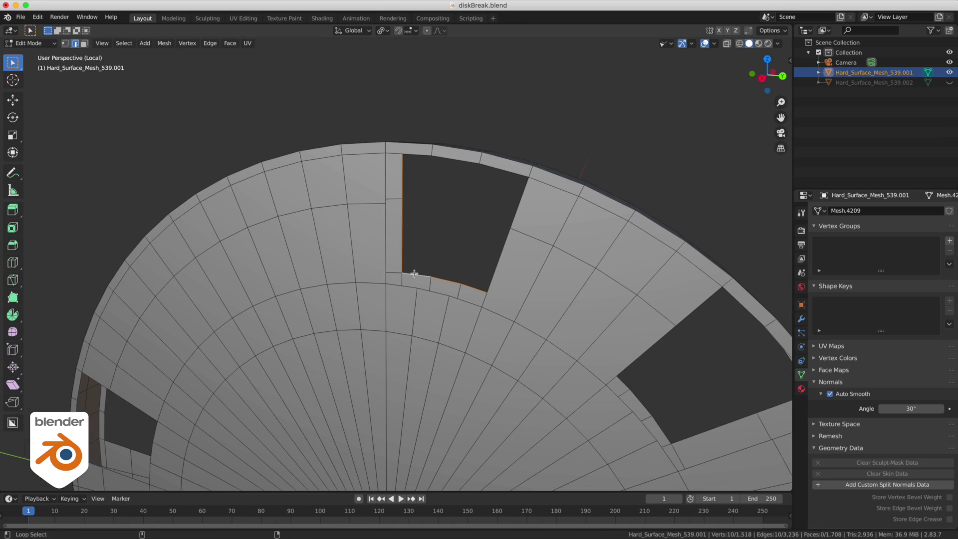
pyautogui.click(230, 44)
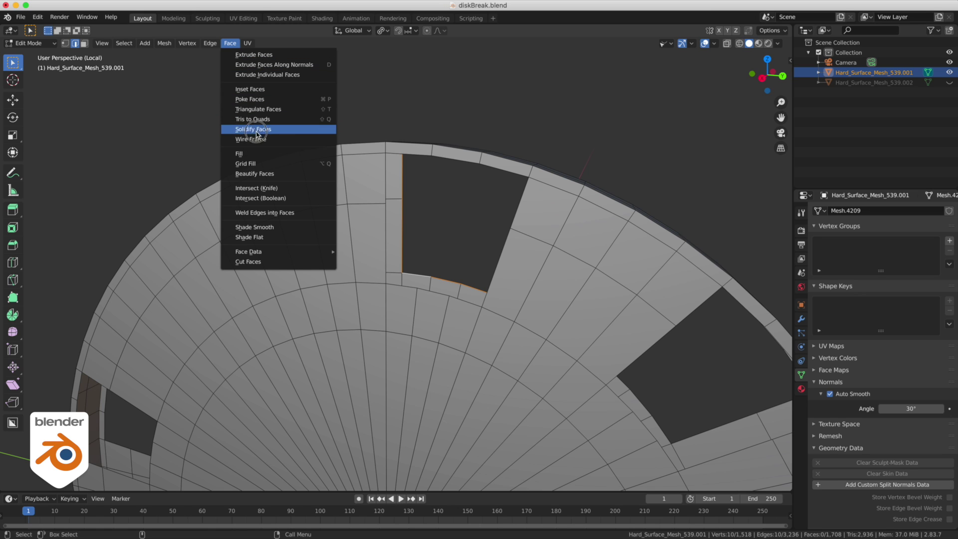
pyautogui.click(253, 162)
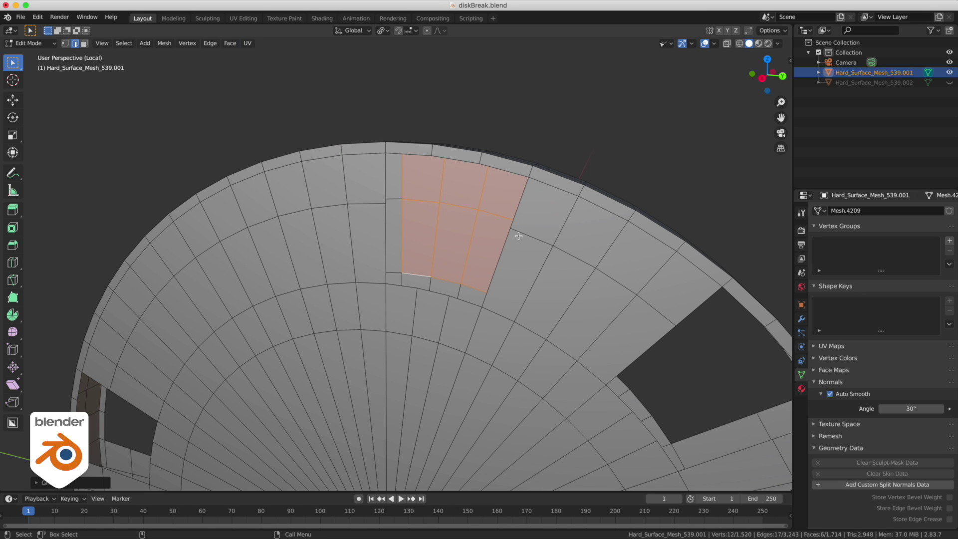
pyautogui.keyDown('alt'); pyautogui.click(386, 194); pyautogui.keyUp('alt')
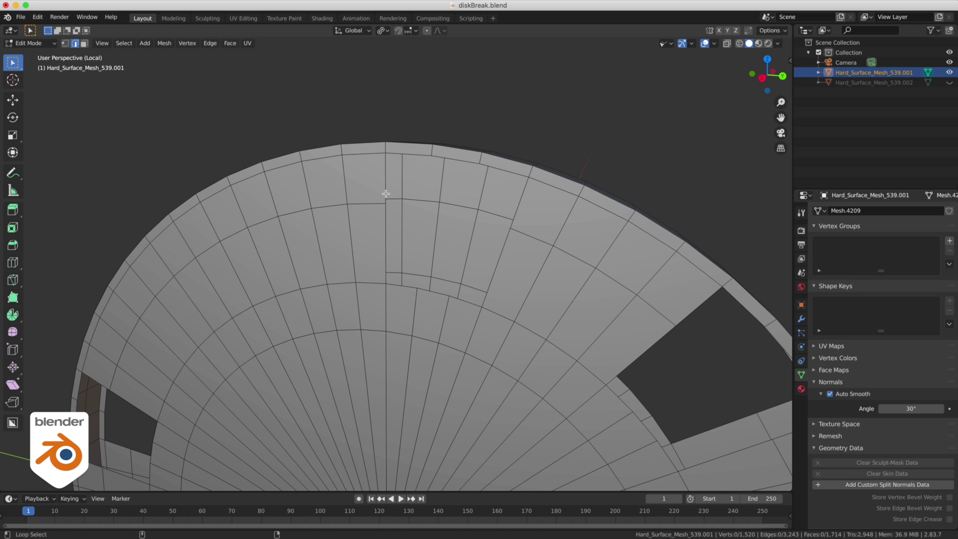
pyautogui.keyDown('alt'); pyautogui.click(385, 194); pyautogui.keyUp('alt')
pyautogui.click(230, 43)
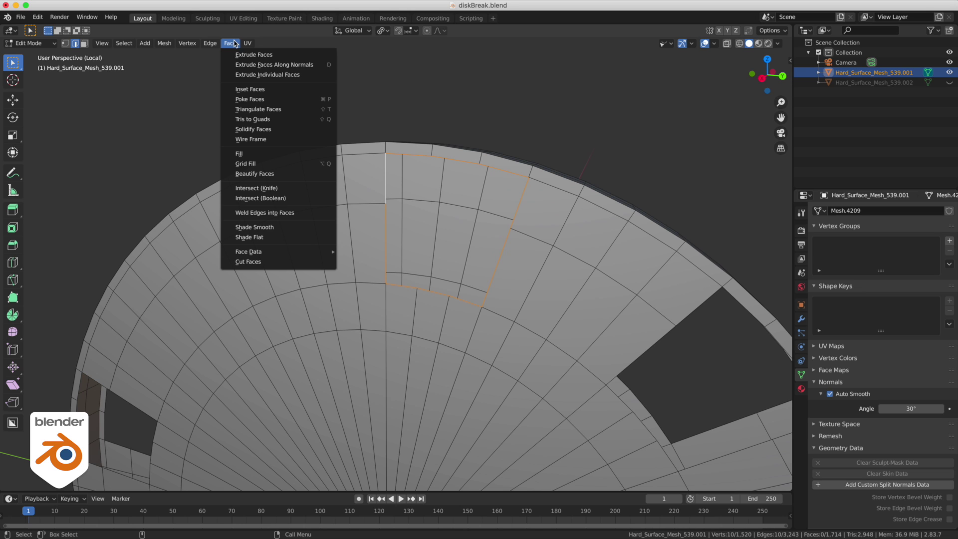
pyautogui.click(252, 164)
# Select the six filled patch faces on each side of the disc and inset them with Offset Even
pyautogui.moveTo(554, 147); pyautogui.dragTo(362, 197, button='middle')
pyautogui.keyDown('shift'); pyautogui.click(362, 197); pyautogui.keyUp('shift')
pyautogui.keyDown('shift'); pyautogui.click(430, 179); pyautogui.keyUp('shift')
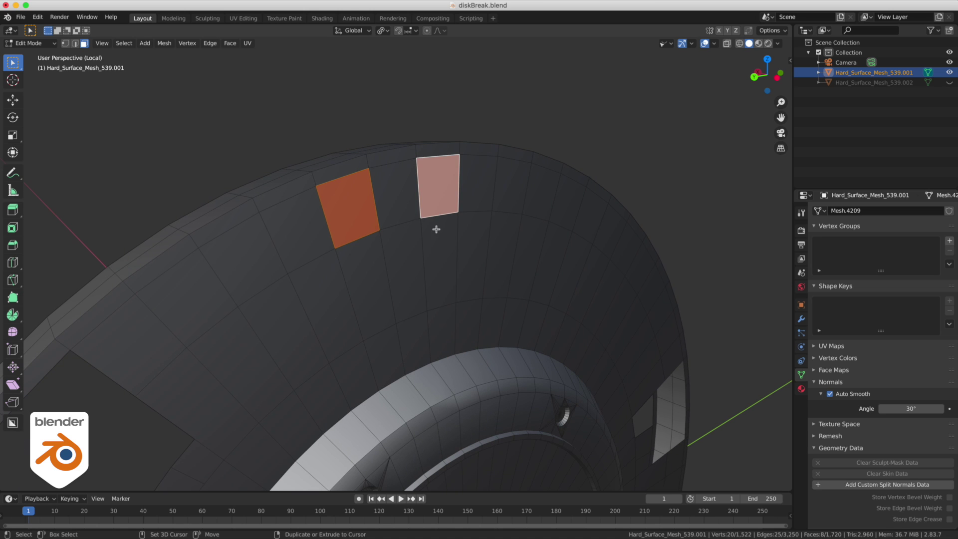
pyautogui.keyDown('shift'); pyautogui.click(436, 229); pyautogui.keyUp('shift')
pyautogui.keyDown('shift'); pyautogui.click(396, 202); pyautogui.keyUp('shift')
pyautogui.keyDown('shift'); pyautogui.click(406, 240); pyautogui.keyUp('shift')
pyautogui.keyDown('shift'); pyautogui.click(368, 285); pyautogui.keyUp('shift')
pyautogui.moveTo(234, 126); pyautogui.dragTo(449, 125, button='middle')
pyautogui.press('i')
pyautogui.moveTo(504, 235); pyautogui.dragTo(484, 228)
pyautogui.keyDown('alt'); pyautogui.moveTo(620, 60); pyautogui.dragTo(471, 73); pyautogui.keyUp('alt')
pyautogui.moveTo(471, 73); pyautogui.dragTo(597, 80, button='middle')
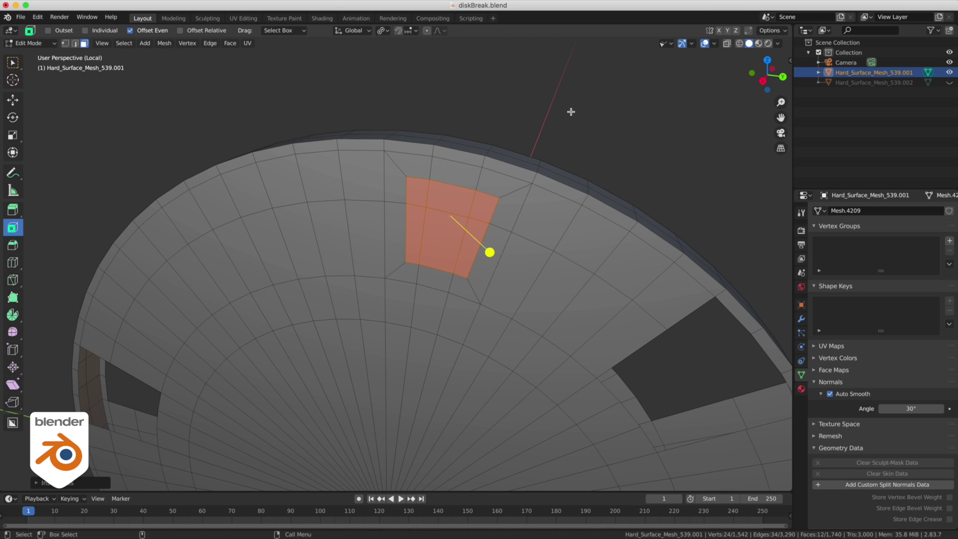
# Reshape the inset faces into a circle and rotate them about 19 degrees in the right view
pyautogui.press('w')
pyautogui.keyDown('shift'); pyautogui.rightClick(520, 147); pyautogui.keyUp('shift')
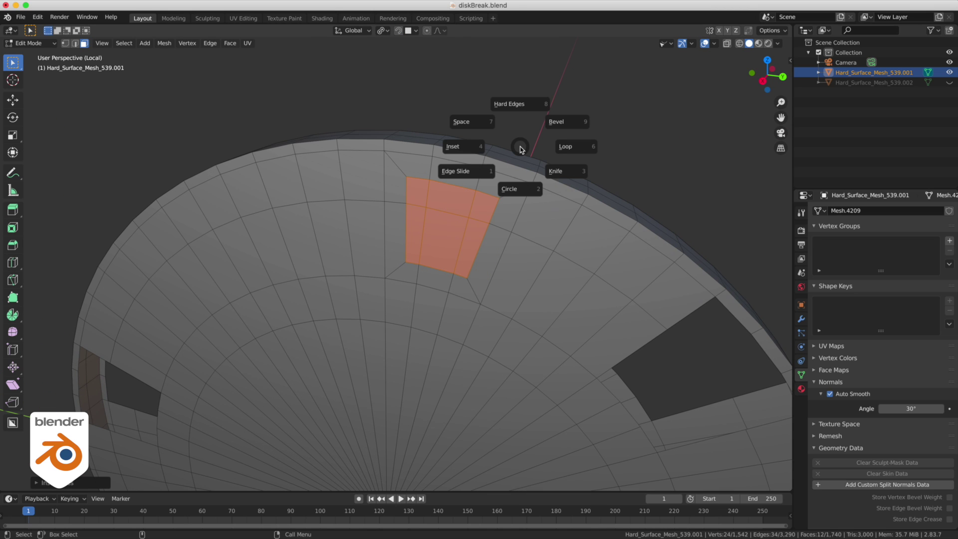
pyautogui.click(526, 192)
pyautogui.press('F2')
pyautogui.press('e')
pyautogui.moveTo(511, 106); pyautogui.dragTo(535, 116, button='middle')
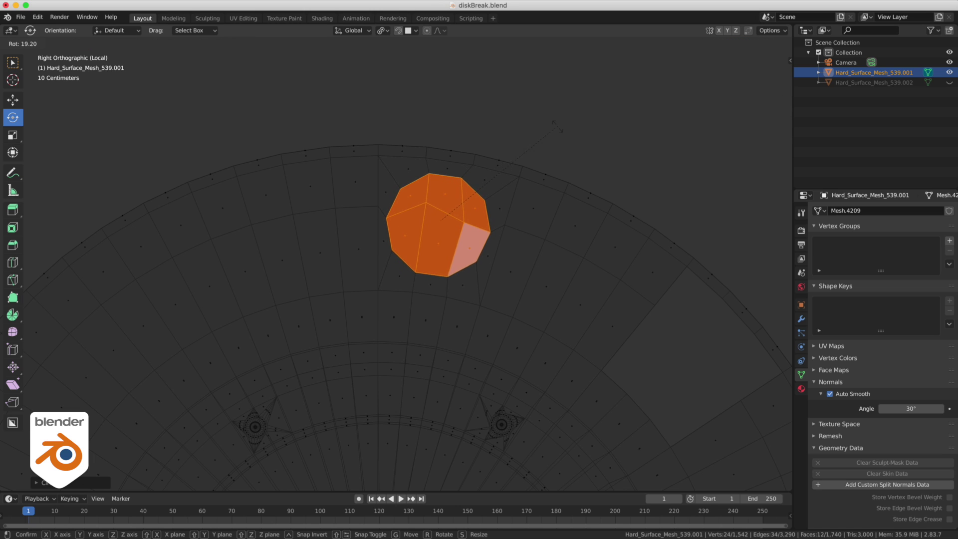
pyautogui.click(556, 125)
# Using the duplicate disc as reference, scale and move the circular faces so they surround its top bolt hole concentrically
pyautogui.scroll(2, 556, 125)
pyautogui.press('s')
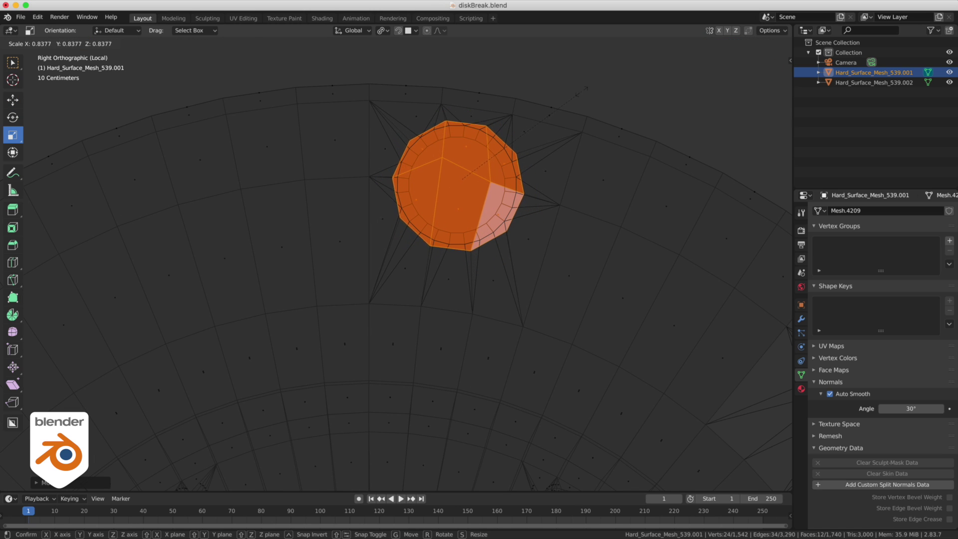
pyautogui.click(574, 96)
pyautogui.moveTo(460, 181); pyautogui.dragTo(448, 174)
pyautogui.scroll(1, 548, 192)
pyautogui.scroll(3, 548, 192)
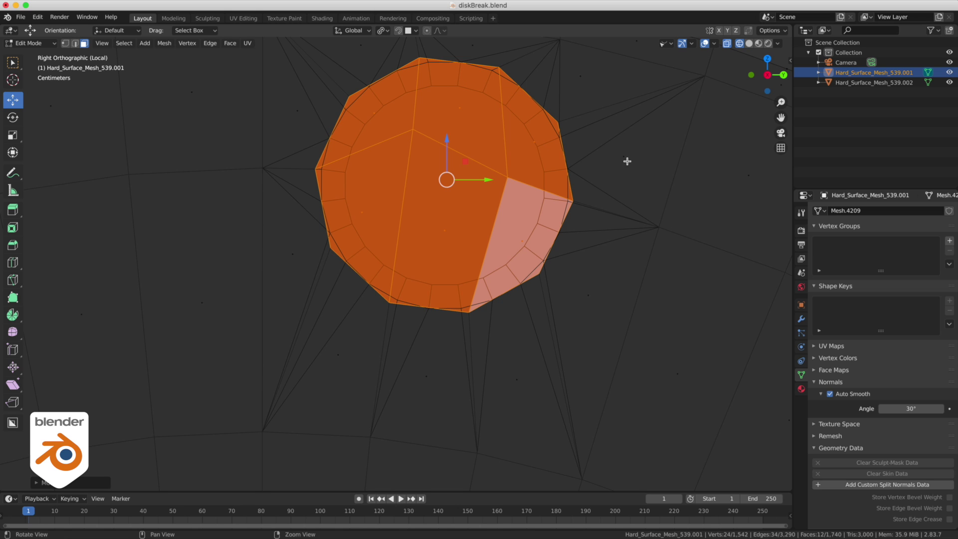
pyautogui.keyDown('alt'); pyautogui.moveTo(627, 161); pyautogui.dragTo(530, 144, button='right'); pyautogui.keyUp('alt')
pyautogui.keyDown('alt'); pyautogui.moveTo(530, 145); pyautogui.dragTo(510, 181, button='middle'); pyautogui.keyUp('alt')
pyautogui.press('r')
pyautogui.moveTo(511, 182); pyautogui.dragTo(532, 179, button='right')
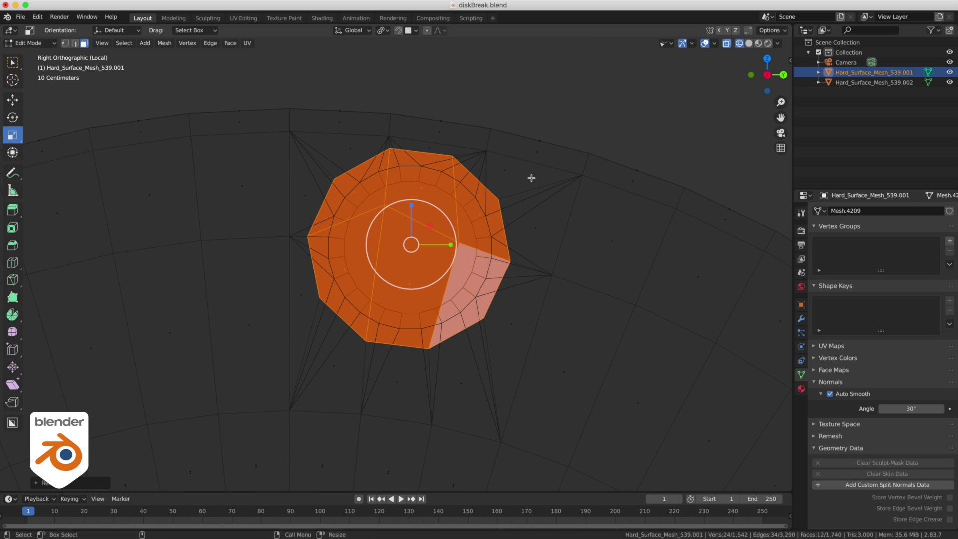
# Inset the circular faces toward the rim of the reference bolt hole
pyautogui.hotkey('shift', 'space')
pyautogui.press('i')
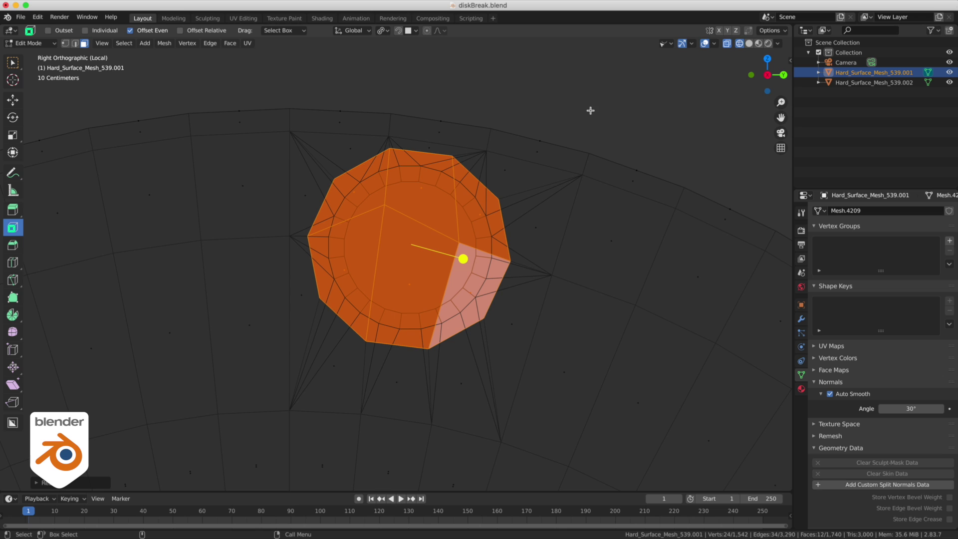
pyautogui.moveTo(465, 259); pyautogui.dragTo(462, 258)
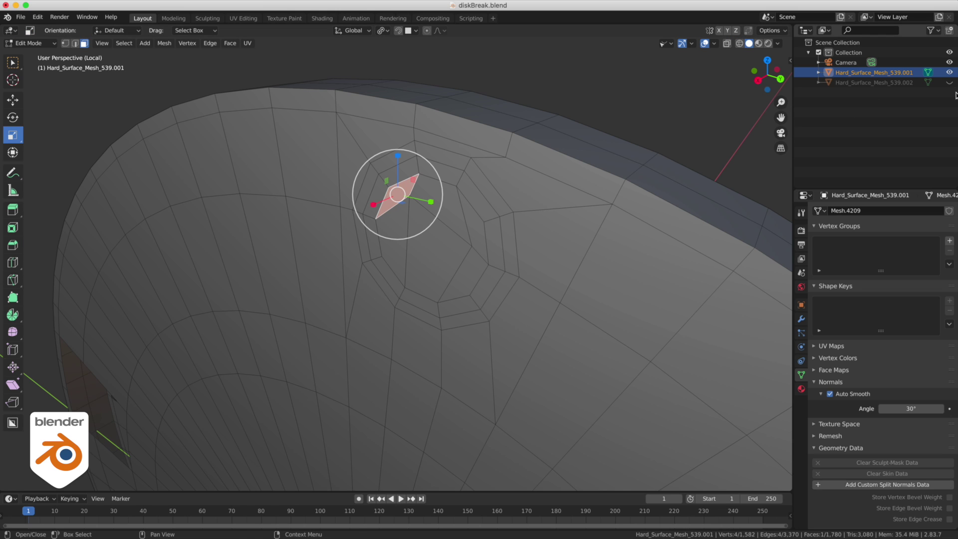
# Select the six innermost circle faces on the front side and move them along the X axis into the disc
pyautogui.press('w')
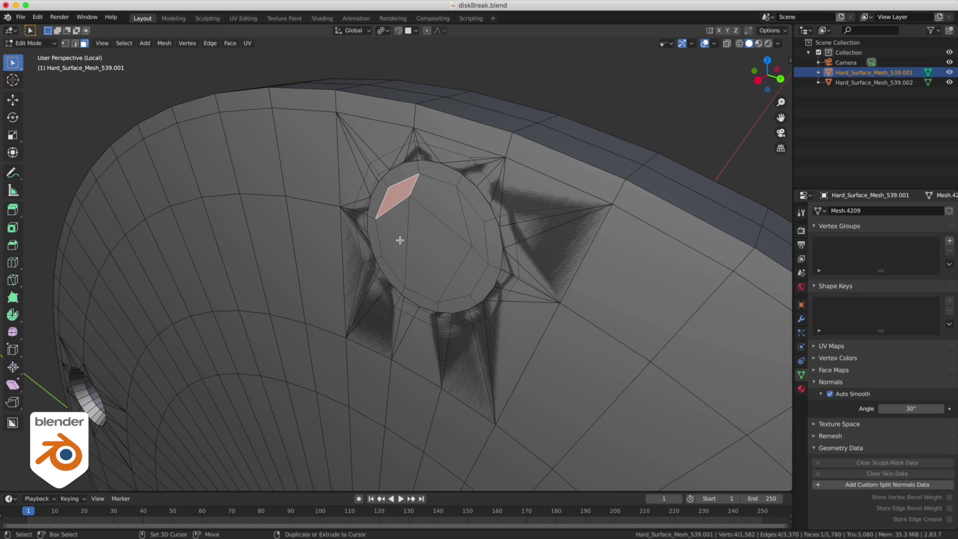
pyautogui.keyDown('shift'); pyautogui.click(400, 240); pyautogui.keyUp('shift')
pyautogui.keyDown('shift'); pyautogui.click(423, 254); pyautogui.keyUp('shift')
pyautogui.keyDown('shift'); pyautogui.click(447, 199); pyautogui.keyUp('shift')
pyautogui.keyDown('shift'); pyautogui.click(476, 233); pyautogui.keyUp('shift')
pyautogui.keyDown('shift'); pyautogui.click(463, 269); pyautogui.keyUp('shift')
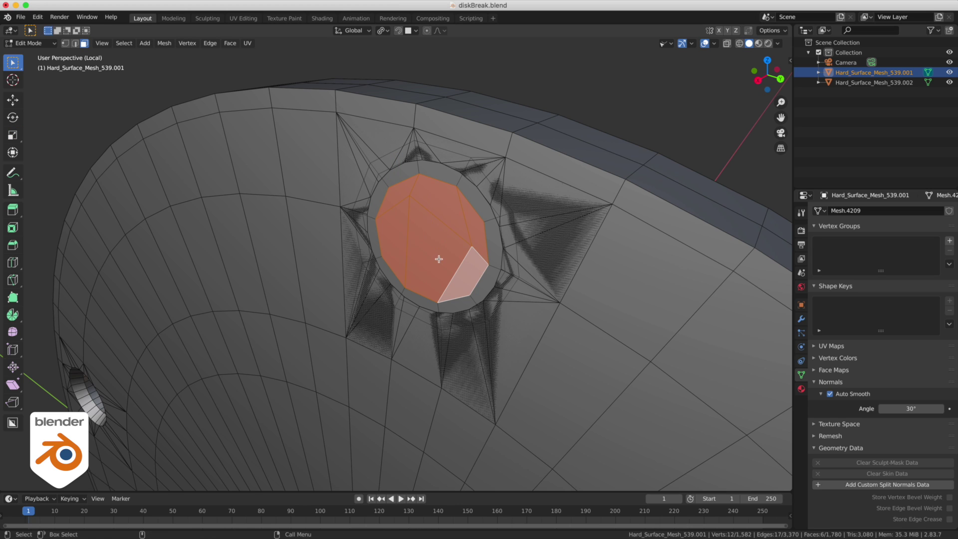
pyautogui.press('g')
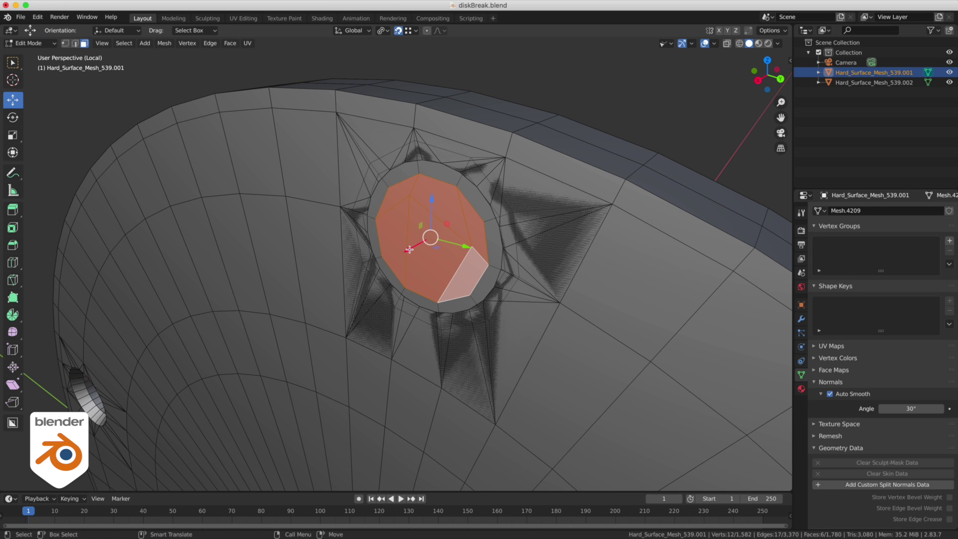
pyautogui.moveTo(409, 249); pyautogui.dragTo(394, 205)
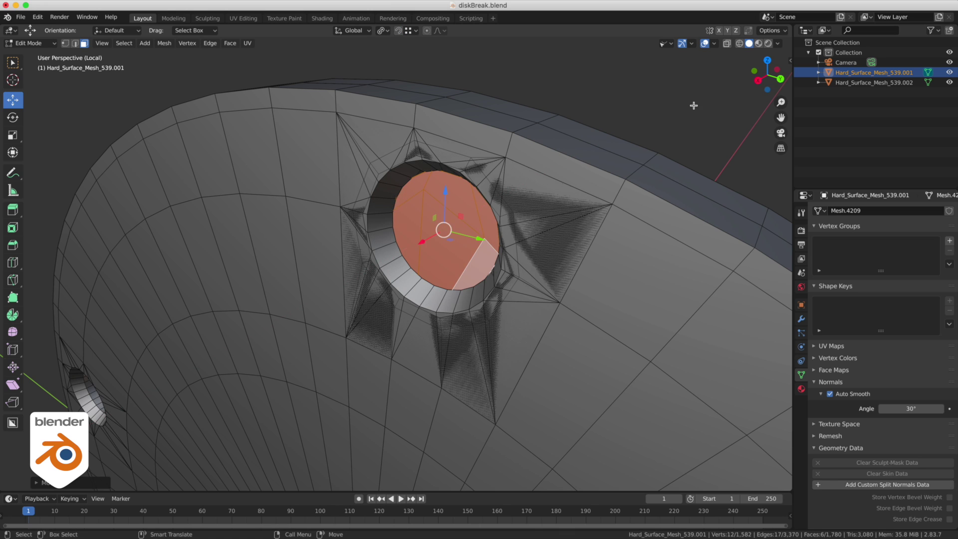
# Select the six innermost circle faces on both sides of the disc and bridge them into a through hole
pyautogui.click(693, 106)
pyautogui.keyDown('alt'); pyautogui.moveTo(693, 105); pyautogui.dragTo(521, 128); pyautogui.keyUp('alt')
pyautogui.click(460, 287)
pyautogui.keyDown('shift'); pyautogui.click(419, 306); pyautogui.keyUp('shift')
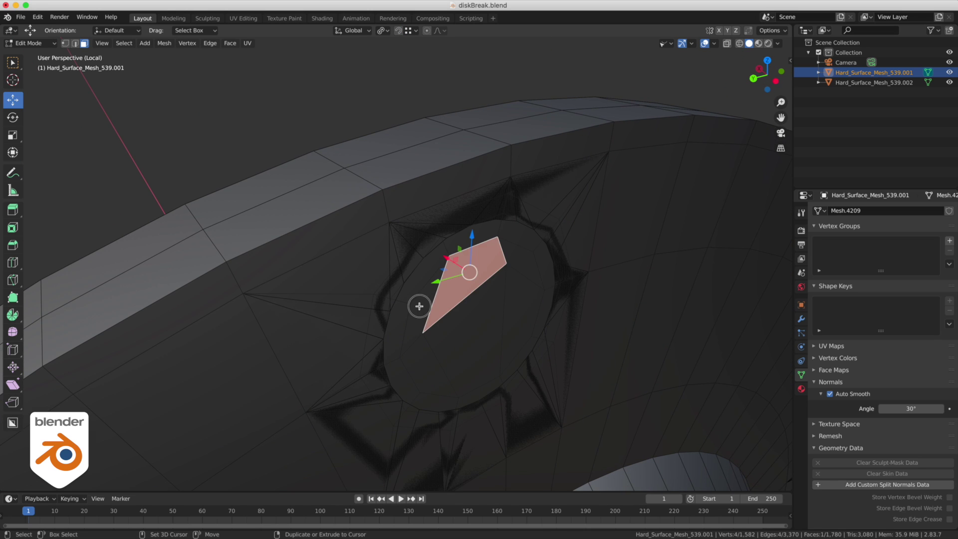
pyautogui.keyDown('shift'); pyautogui.click(423, 348); pyautogui.keyUp('shift')
pyautogui.keyDown('shift'); pyautogui.click(479, 340); pyautogui.keyUp('shift')
pyautogui.keyDown('shift'); pyautogui.click(534, 314); pyautogui.keyUp('shift')
pyautogui.keyDown('shift'); pyautogui.click(523, 265); pyautogui.keyUp('shift')
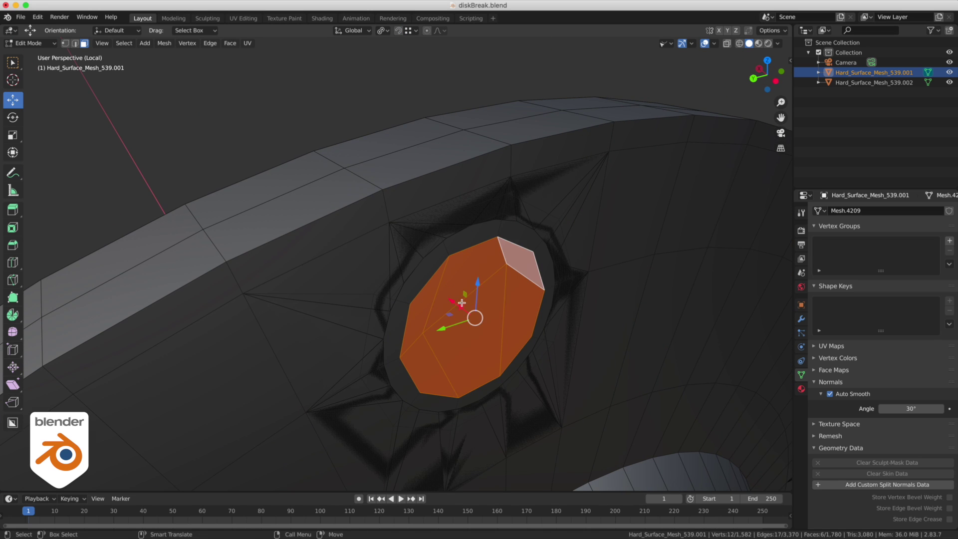
pyautogui.moveTo(513, 254); pyautogui.dragTo(399, 180, button='middle')
pyautogui.keyDown('shift'); pyautogui.click(399, 180); pyautogui.keyUp('shift')
pyautogui.keyDown('shift'); pyautogui.click(391, 230); pyautogui.keyUp('shift')
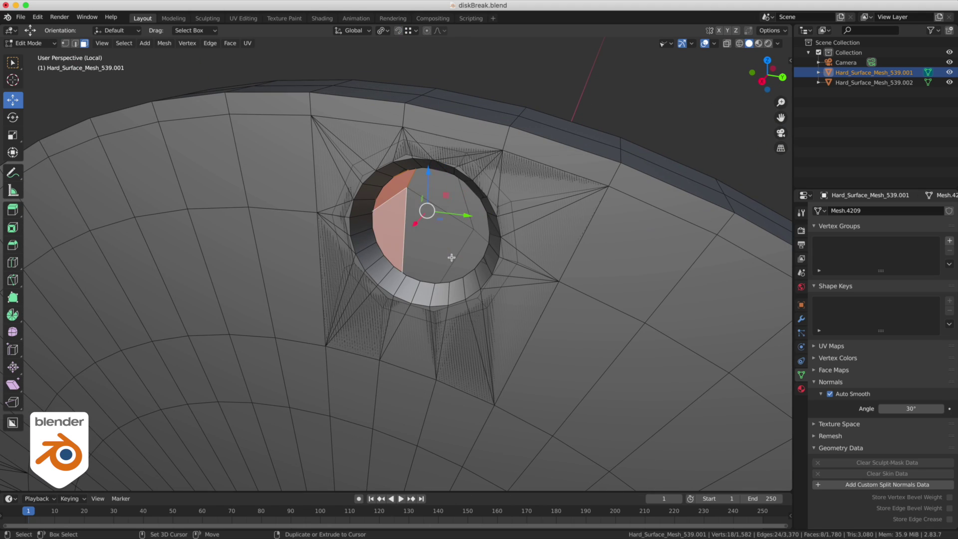
pyautogui.keyDown('shift'); pyautogui.click(444, 257); pyautogui.keyUp('shift')
pyautogui.keyDown('shift'); pyautogui.click(473, 250); pyautogui.keyUp('shift')
pyautogui.keyDown('shift'); pyautogui.click(474, 204); pyautogui.keyUp('shift')
pyautogui.keyDown('shift'); pyautogui.click(450, 192); pyautogui.keyUp('shift')
pyautogui.keyDown('alt'); pyautogui.moveTo(568, 112); pyautogui.dragTo(403, 105); pyautogui.keyUp('alt')
pyautogui.moveTo(403, 105); pyautogui.dragTo(421, 102, button='middle')
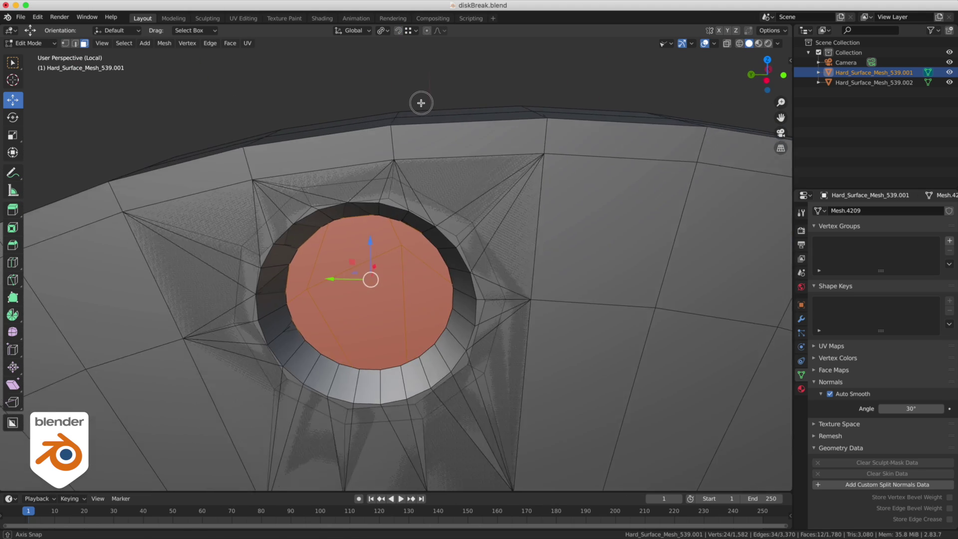
pyautogui.click(210, 43)
pyautogui.click(222, 82)
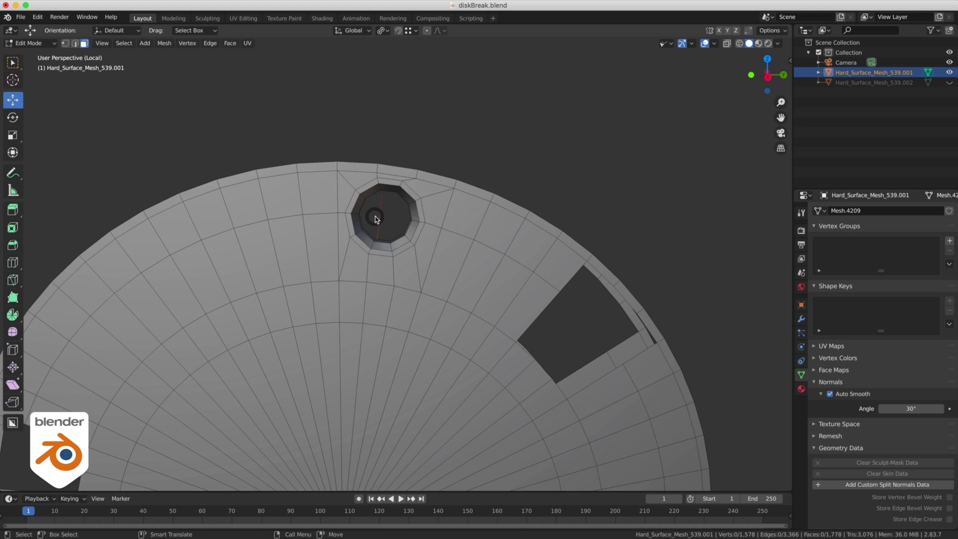
# Select the inner wall faces of the top hole, grow the selection to its surrounding patch, and separate it into its own object
pyautogui.hotkey('shift', 's')
pyautogui.moveTo(554, 151); pyautogui.dragTo(379, 189, button='middle')
pyautogui.keyDown('alt'); pyautogui.click(389, 183); pyautogui.keyUp('alt')
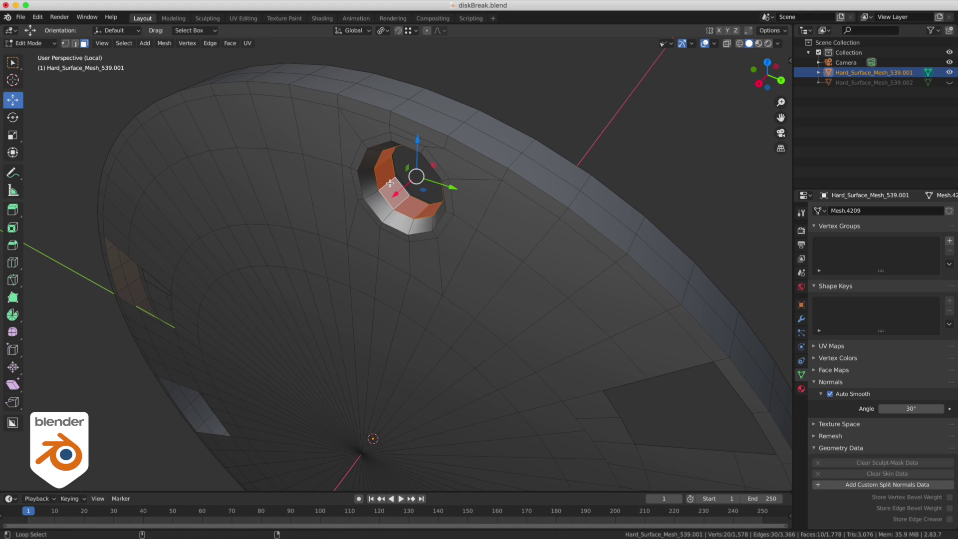
pyautogui.press('ctrl+KP_Add')
pyautogui.press('ctrl+KP_Add')
pyautogui.press('ctrl+KP_Add')
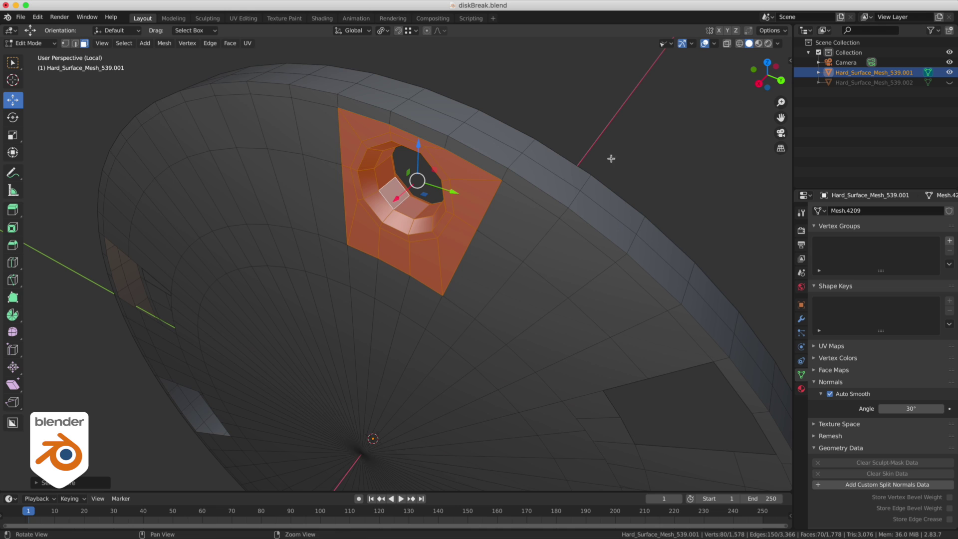
pyautogui.moveTo(611, 158); pyautogui.dragTo(492, 156, button='middle')
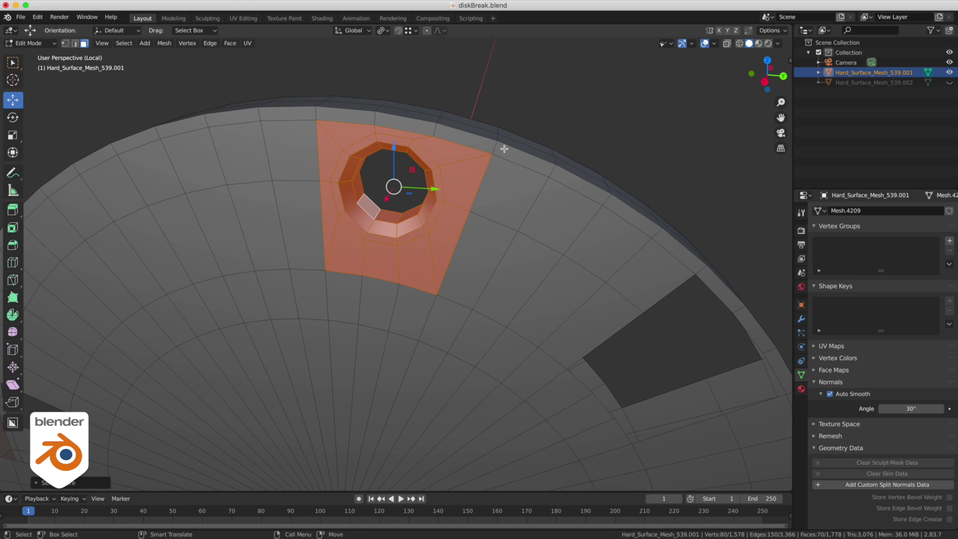
pyautogui.rightClick(503, 148)
pyautogui.click(460, 149)
# In the right view, duplicate the hole patch and rotate the copy about the disc centre into the upper-right gap
pyautogui.scroll(-4, 460, 149)
pyautogui.press('KP_3')
pyautogui.hotkey('shift', 'd')
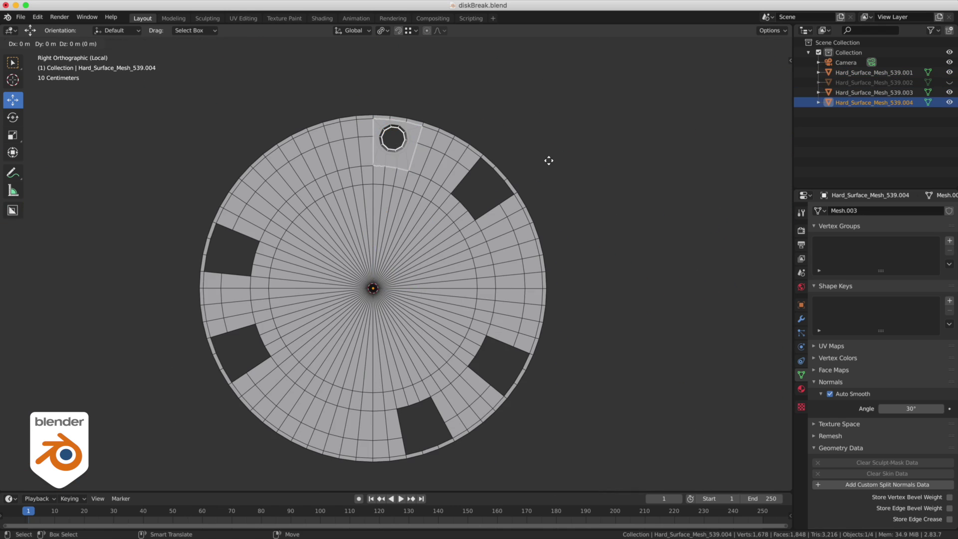
pyautogui.click(632, 205)
pyautogui.scroll(8, 633, 205)
pyautogui.press('r')
pyautogui.click(508, 154)
# Duplicate the hole patch twice more and rotate the copies into the lower-right and bottom gaps of the disc
pyautogui.scroll(-7, 519, 199)
pyautogui.hotkey('shift', 'd')
pyautogui.click(559, 473)
pyautogui.press('r')
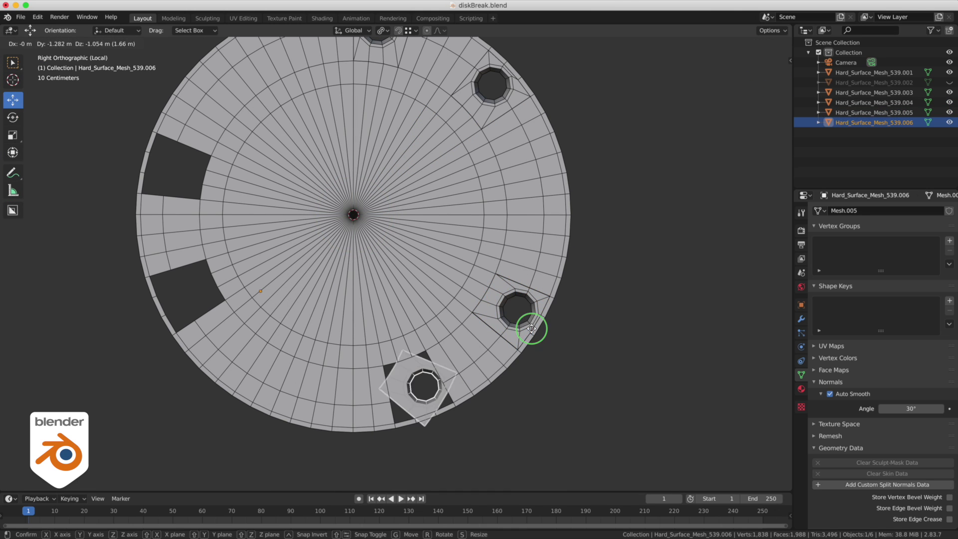
pyautogui.rightClick(531, 328)
pyautogui.press('r')
pyautogui.click(415, 402)
# Duplicate the hole patch two more times and rotate the copies into the two gaps on the disc's left side
pyautogui.hotkey('shift', 'd')
pyautogui.press('r')
pyautogui.click(503, 273)
pyautogui.hotkey('shift', 'd')
pyautogui.press('r')
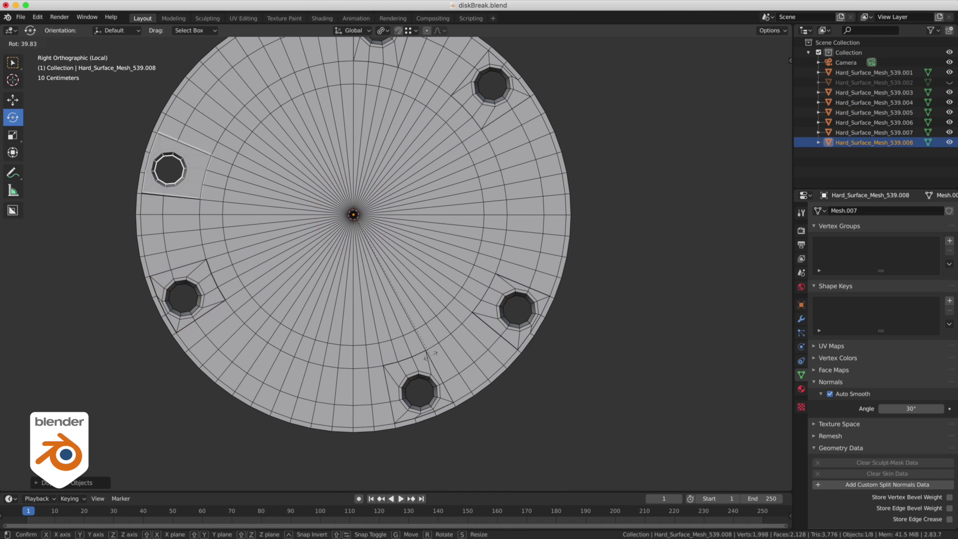
pyautogui.click(430, 355)
pyautogui.click(667, 185)
# Join the disc and all the hole patches into a single object
pyautogui.moveTo(667, 184); pyautogui.dragTo(641, 220, button='middle')
pyautogui.scroll(-1, 641, 220)
pyautogui.keyDown('shift'); pyautogui.moveTo(641, 219); pyautogui.dragTo(614, 278, button='middle'); pyautogui.keyUp('shift')
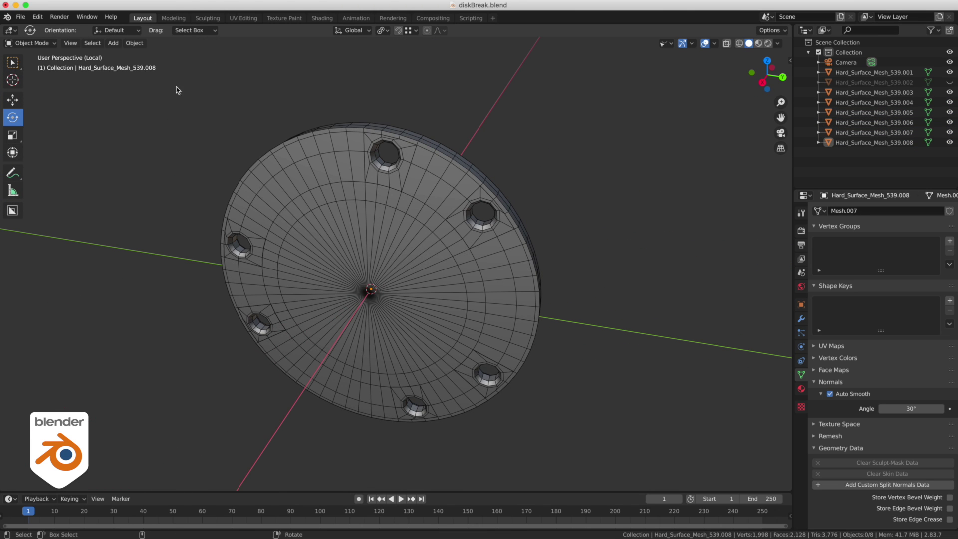
pyautogui.press('a')
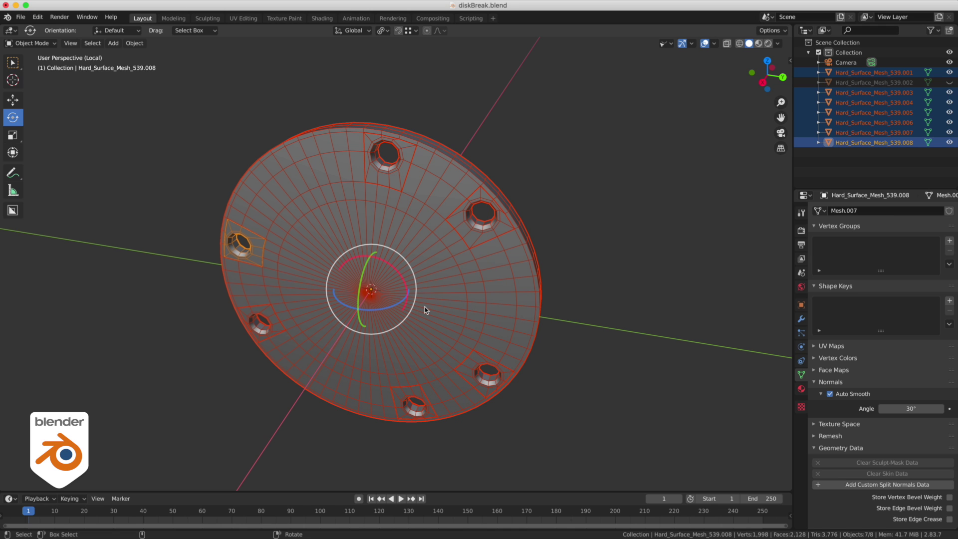
pyautogui.hotkey('ctrl', 'j')
pyautogui.moveTo(487, 314); pyautogui.dragTo(534, 265, button='middle')
pyautogui.hotkey('alt', 'a')
# Turn on the Mesh Check overlay with Non manifold highlighting
pyautogui.scroll(8, 530, 322)
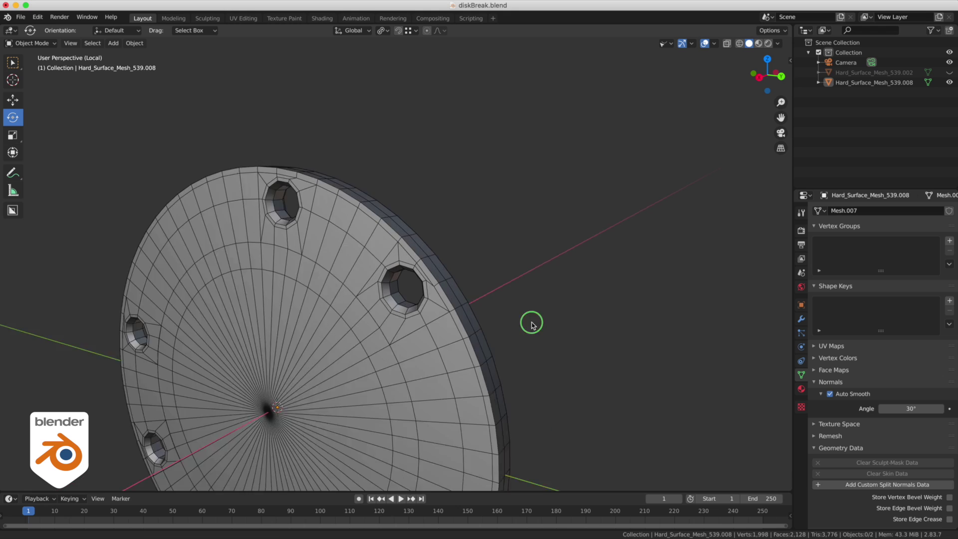
pyautogui.moveTo(455, 241); pyautogui.dragTo(487, 263, button='middle')
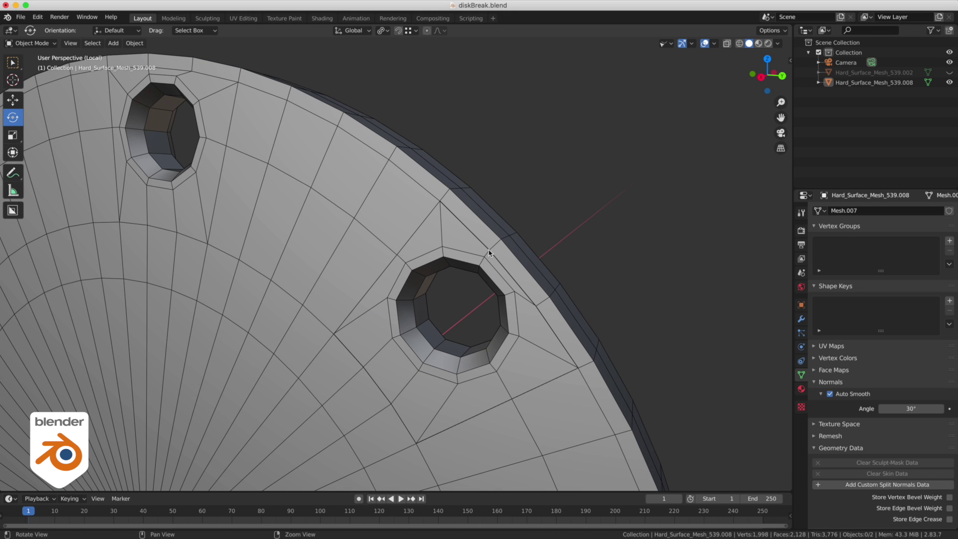
pyautogui.keyDown('alt'); pyautogui.moveTo(567, 249); pyautogui.dragTo(495, 241, button='right'); pyautogui.keyUp('alt')
pyautogui.keyDown('alt'); pyautogui.moveTo(496, 241); pyautogui.dragTo(539, 228); pyautogui.keyUp('alt')
pyautogui.keyDown('alt'); pyautogui.moveTo(539, 228); pyautogui.dragTo(514, 229, button='right'); pyautogui.keyUp('alt')
pyautogui.keyDown('alt'); pyautogui.moveTo(517, 229); pyautogui.dragTo(545, 195, button='middle'); pyautogui.keyUp('alt')
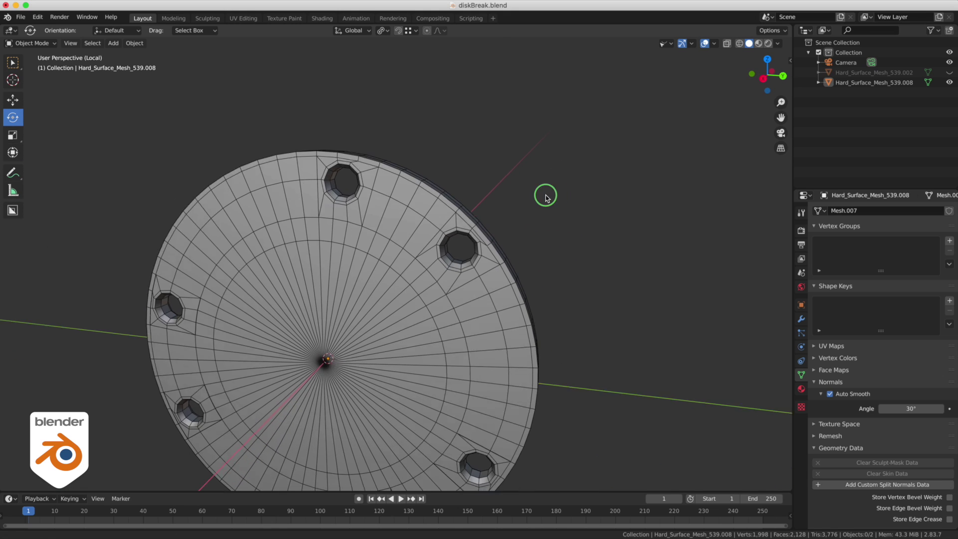
pyautogui.keyDown('alt'); pyautogui.moveTo(545, 194); pyautogui.dragTo(526, 194, button='right'); pyautogui.keyUp('alt')
pyautogui.click(714, 44)
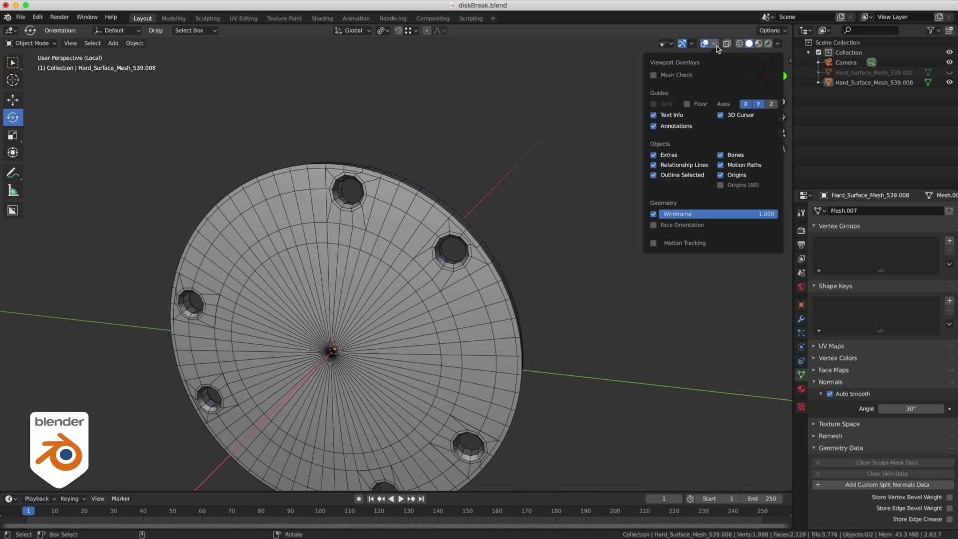
pyautogui.click(653, 75)
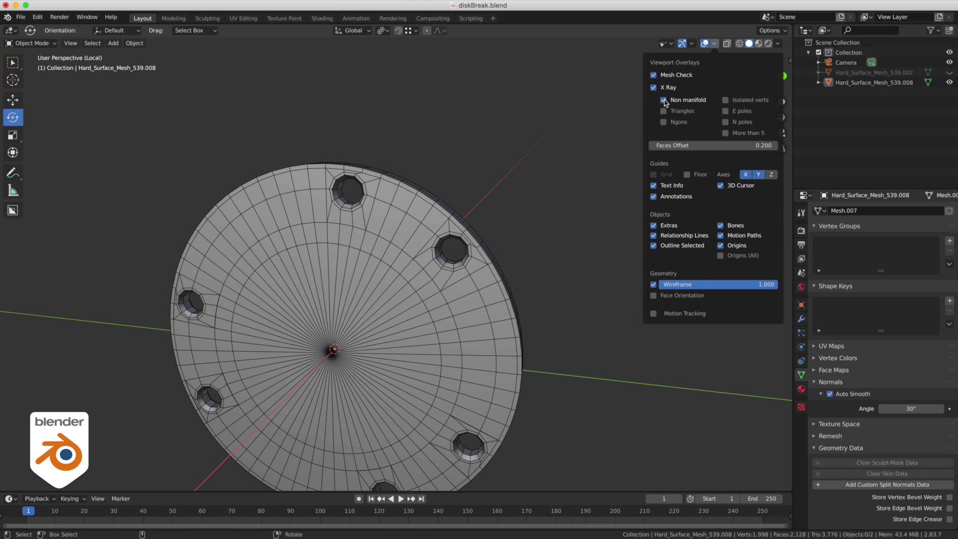
# Select all geometry of the joined disc and merge its vertices by distance with a threshold of 0.0101 m
pyautogui.click(362, 238)
pyautogui.moveTo(530, 192); pyautogui.dragTo(462, 330, button='middle')
pyautogui.moveTo(529, 130); pyautogui.dragTo(370, 151, button='middle')
pyautogui.moveTo(118, 80); pyautogui.dragTo(657, 465)
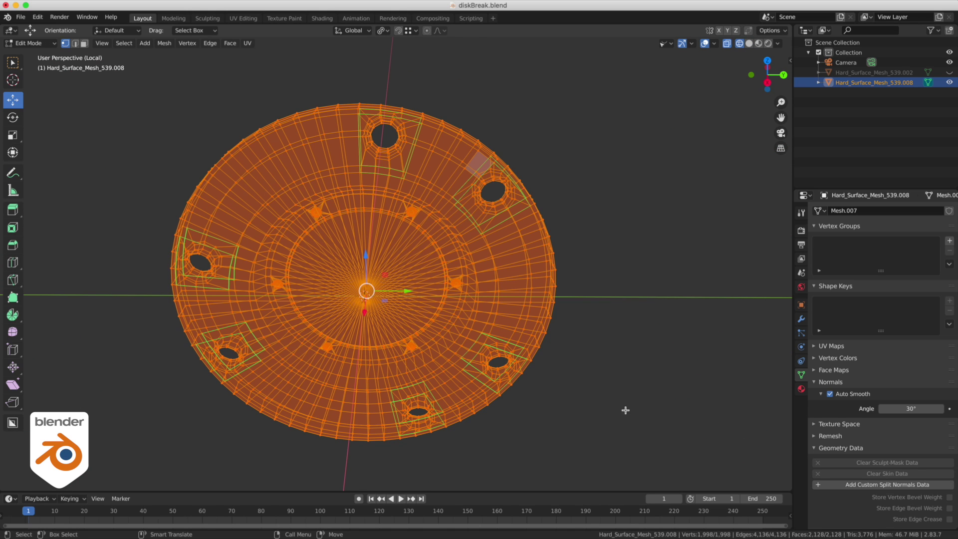
pyautogui.hotkey('shift', 'z')
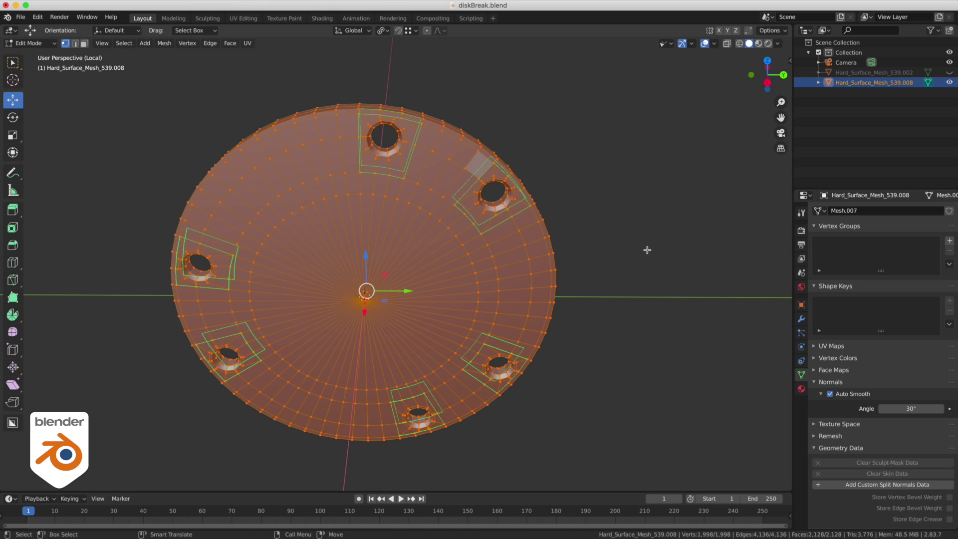
pyautogui.hotkey('alt', 'z')
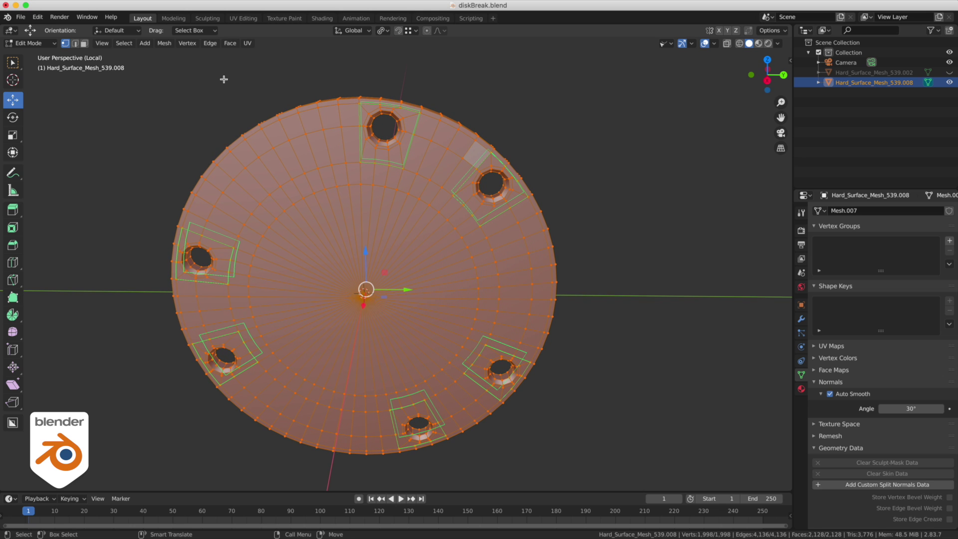
pyautogui.click(164, 43)
pyautogui.moveTo(189, 261)
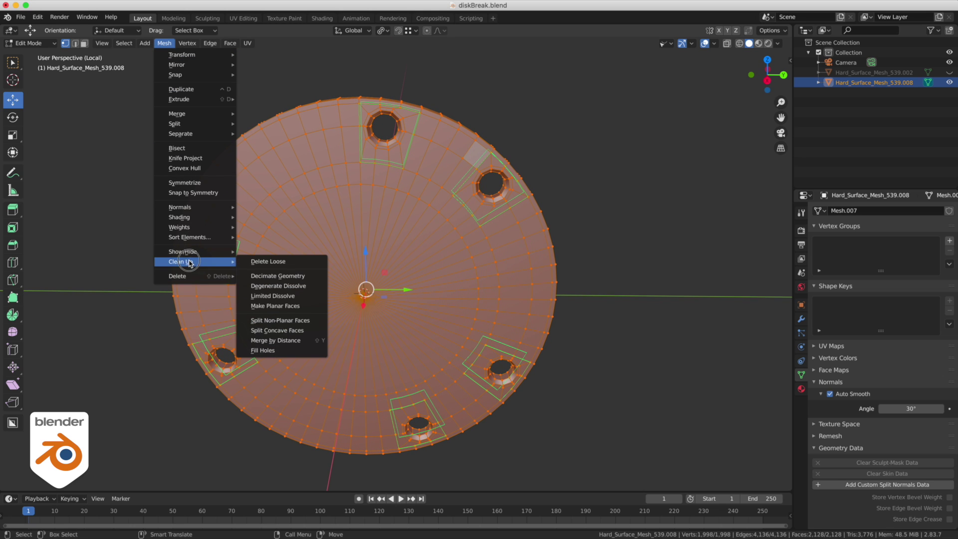
pyautogui.click(291, 340)
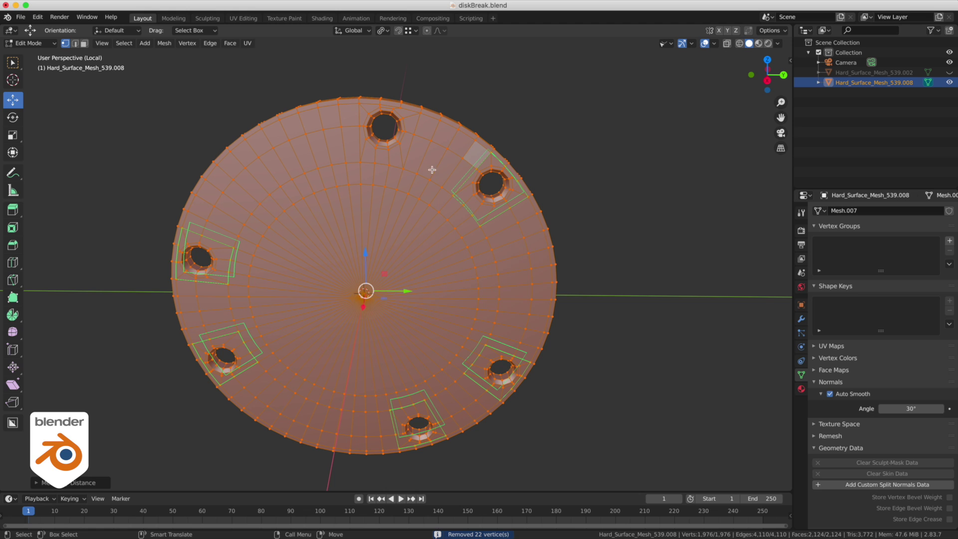
pyautogui.click(36, 482)
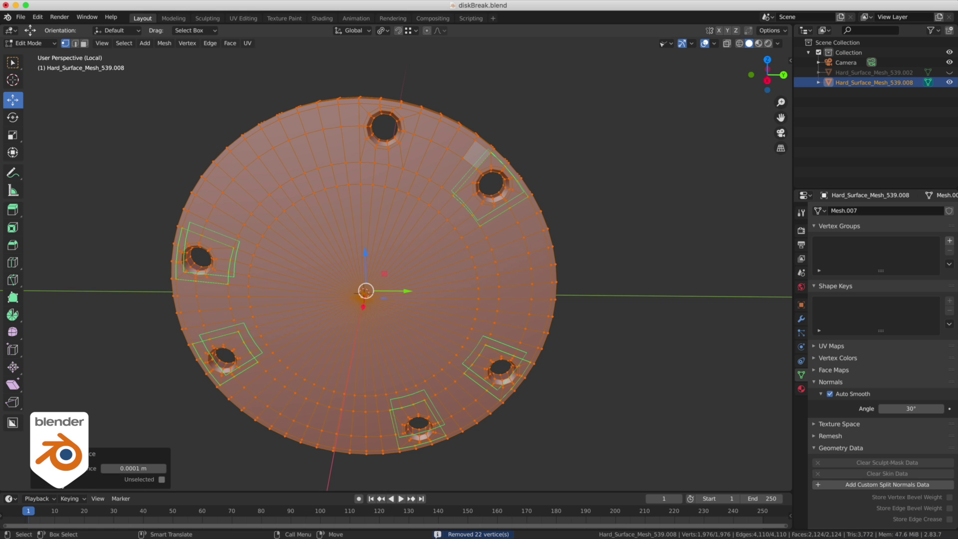
pyautogui.click(163, 468)
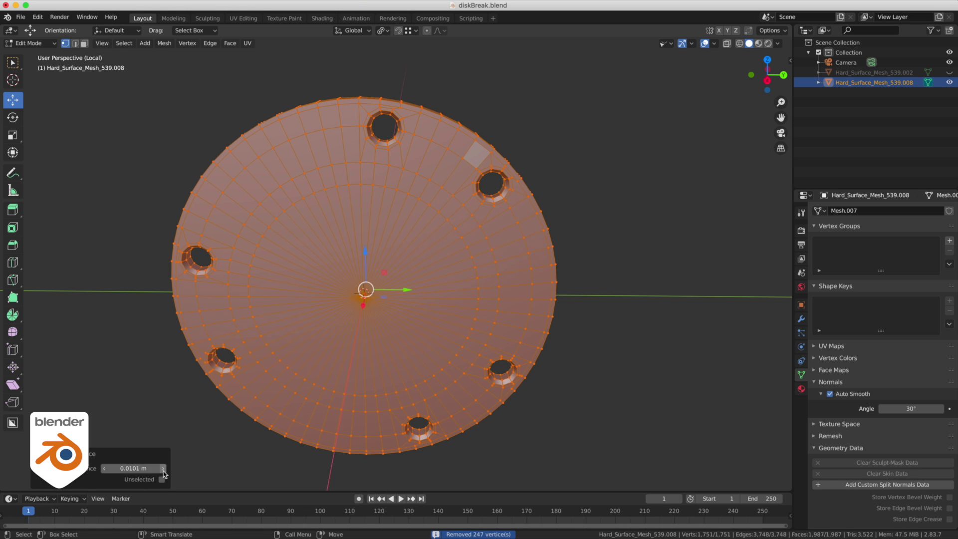
# Select the fan of triangular faces in the disc's central circle and delete it
pyautogui.moveTo(354, 410); pyautogui.dragTo(329, 336, button='middle')
pyautogui.click(206, 349)
pyautogui.moveTo(205, 349); pyautogui.dragTo(390, 327, button='middle')
pyautogui.keyDown('alt'); pyautogui.moveTo(391, 327); pyautogui.dragTo(440, 332); pyautogui.keyUp('alt')
pyautogui.press('3')
pyautogui.moveTo(335, 271); pyautogui.dragTo(398, 322)
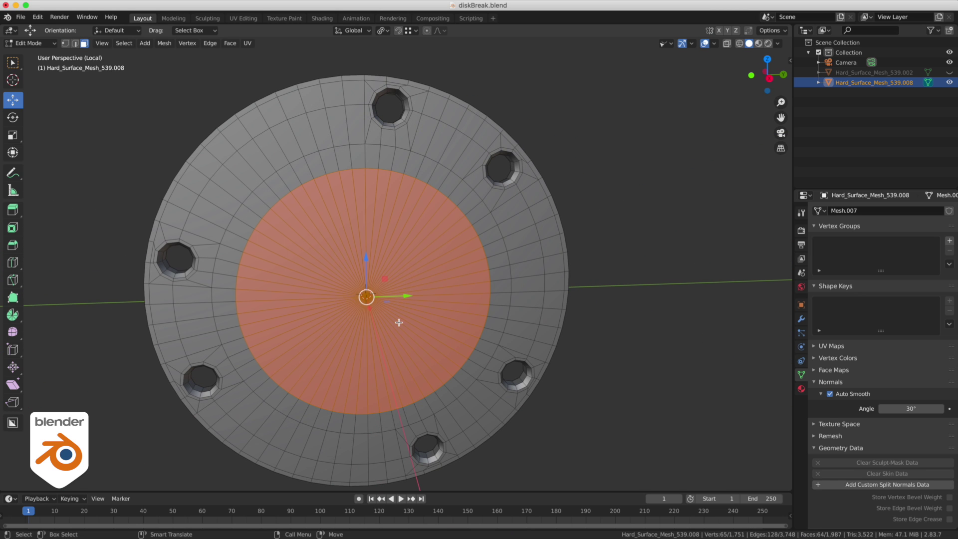
pyautogui.press('x')
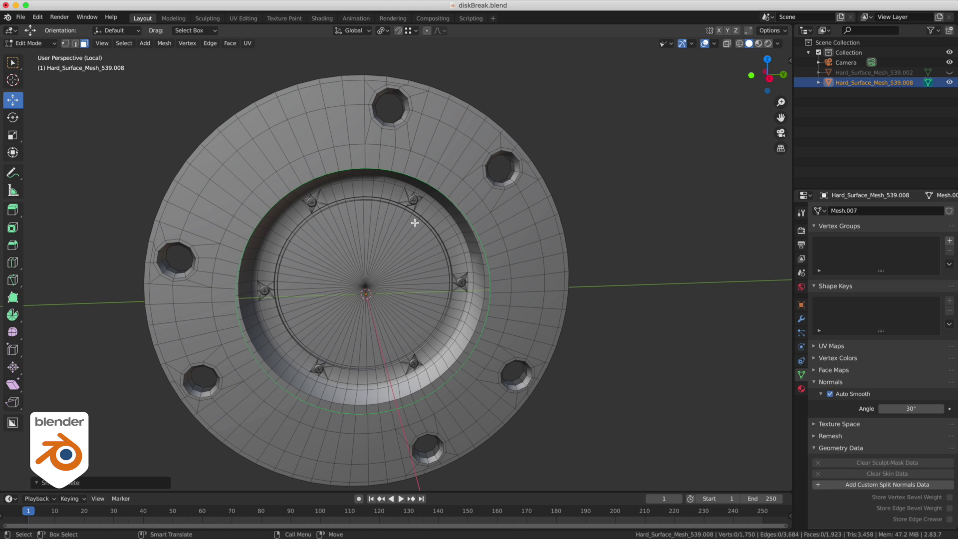
# Select the border edge loop of the central opening and close it with Grid Fill
pyautogui.press('Tab')
pyautogui.click(443, 286)
pyautogui.keyDown('alt'); pyautogui.click(489, 268); pyautogui.keyUp('alt')
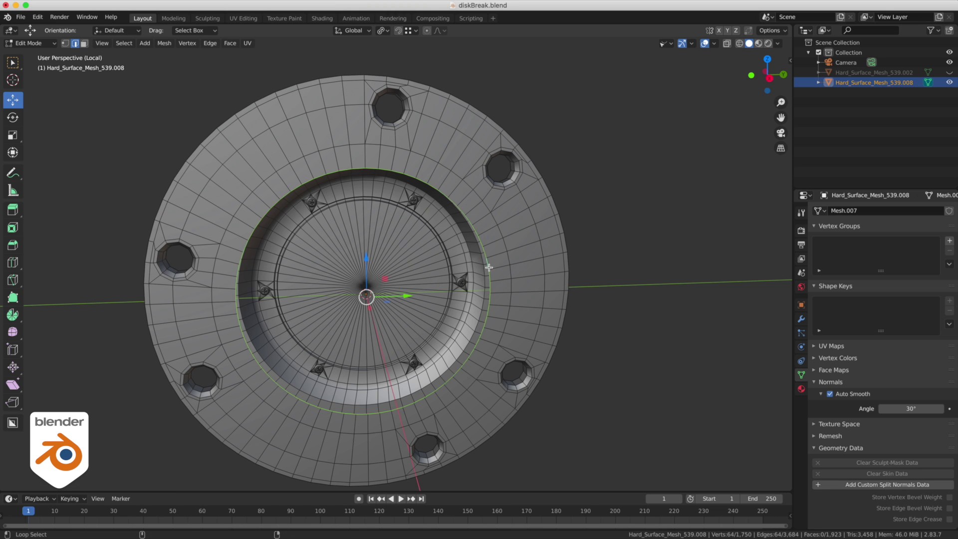
pyautogui.click(230, 43)
pyautogui.click(320, 162)
# Grow the grid selection by one ring and turn it into a face set in Sculpt Mode
pyautogui.press('3')
pyautogui.press('ctrl+KP_Add')
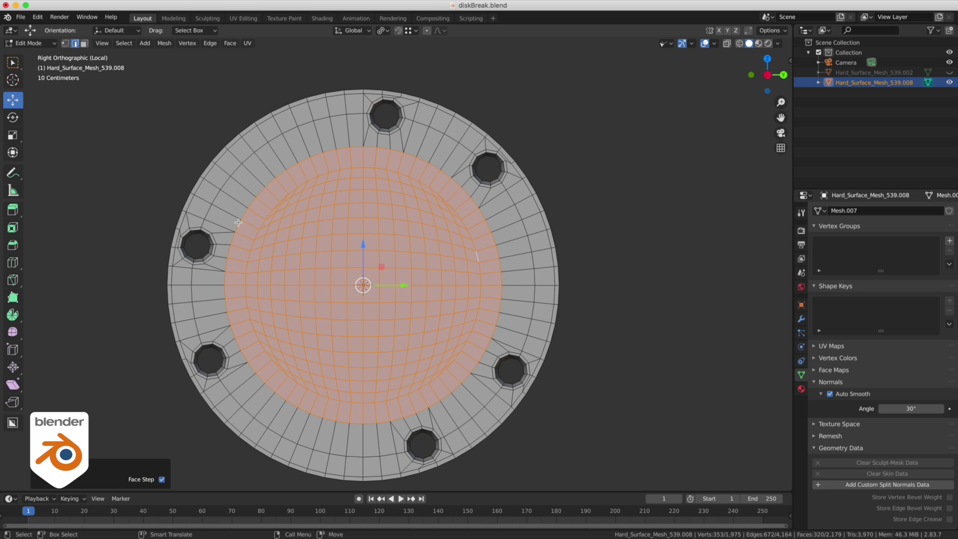
pyautogui.click(28, 44)
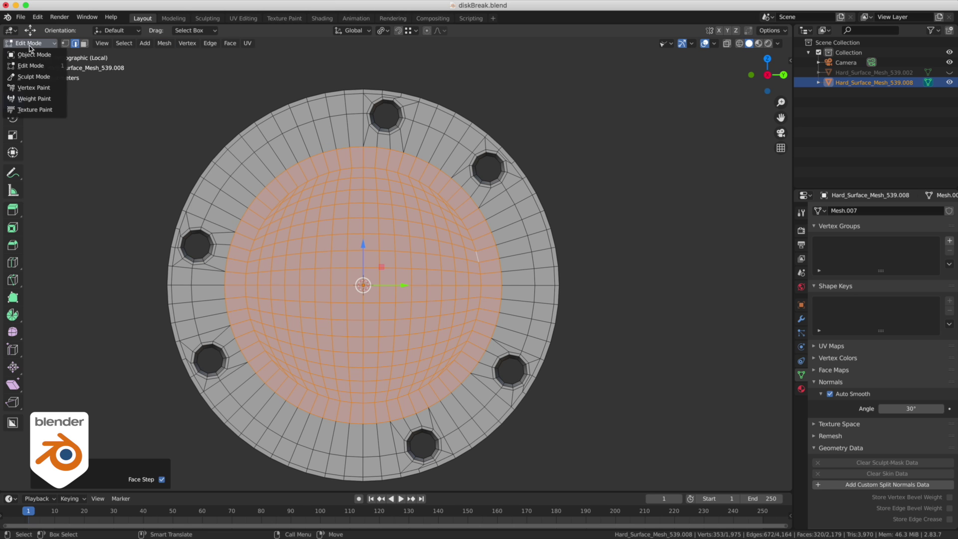
pyautogui.click(30, 73)
pyautogui.click(142, 42)
pyautogui.click(165, 74)
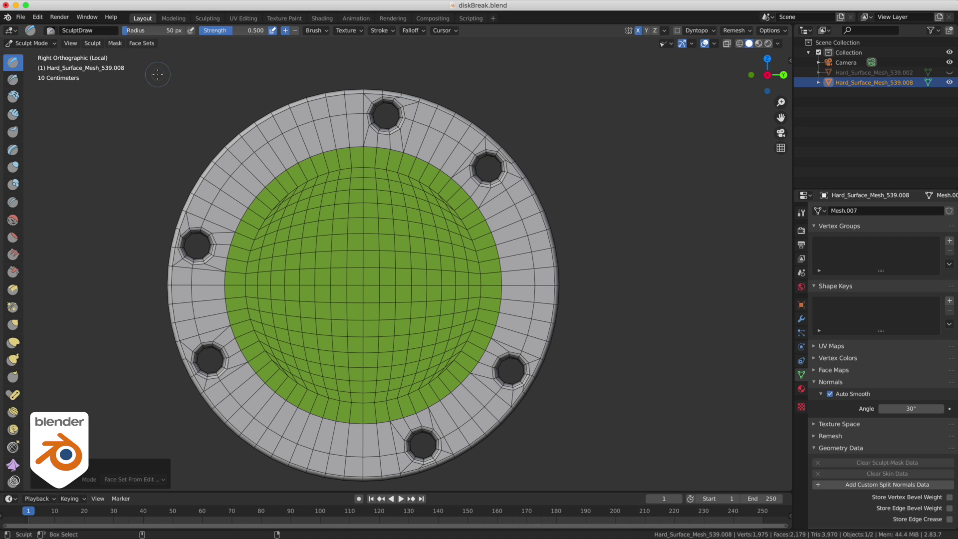
# Smooth the central grid using the Smooth brush with Face Sets Auto-masking and a 500 px radius
pyautogui.hotkey('shift', 's')
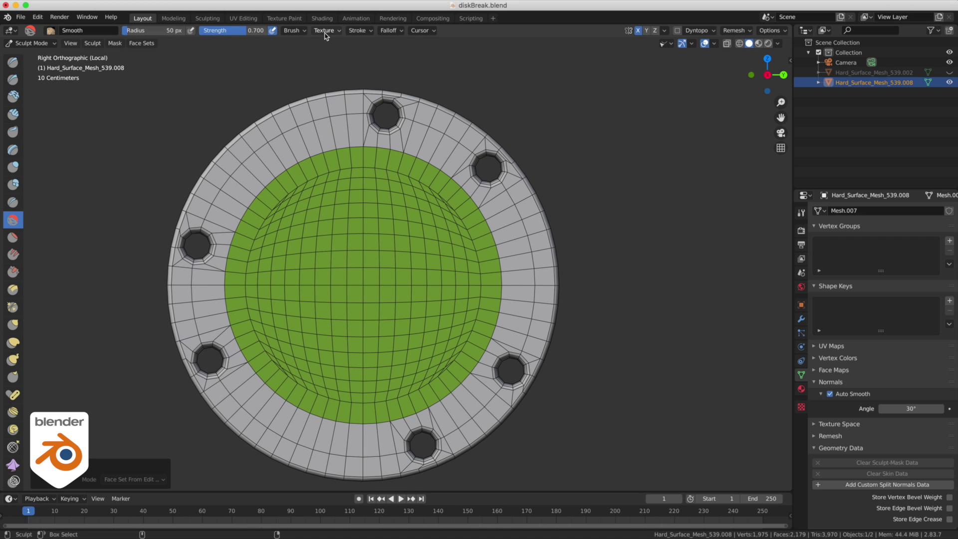
pyautogui.click(306, 31)
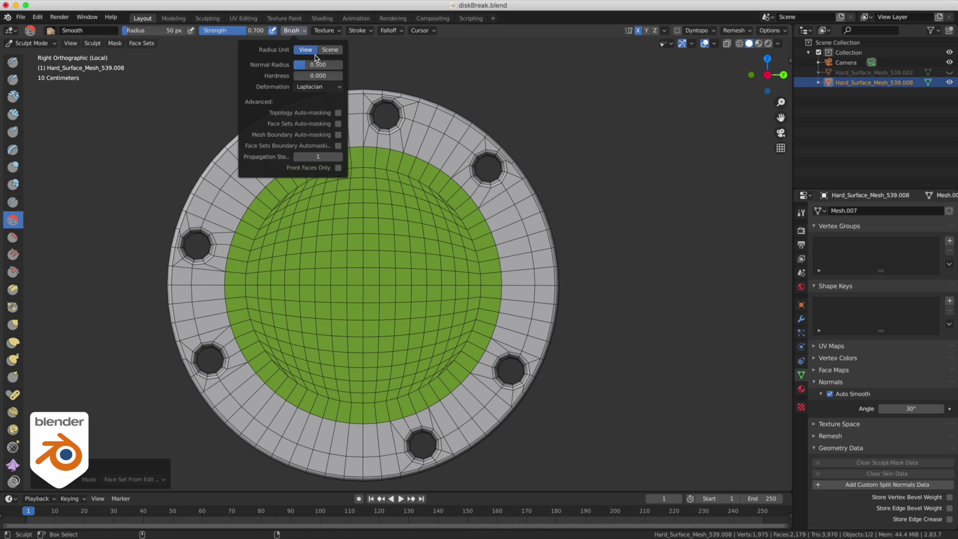
pyautogui.click(338, 124)
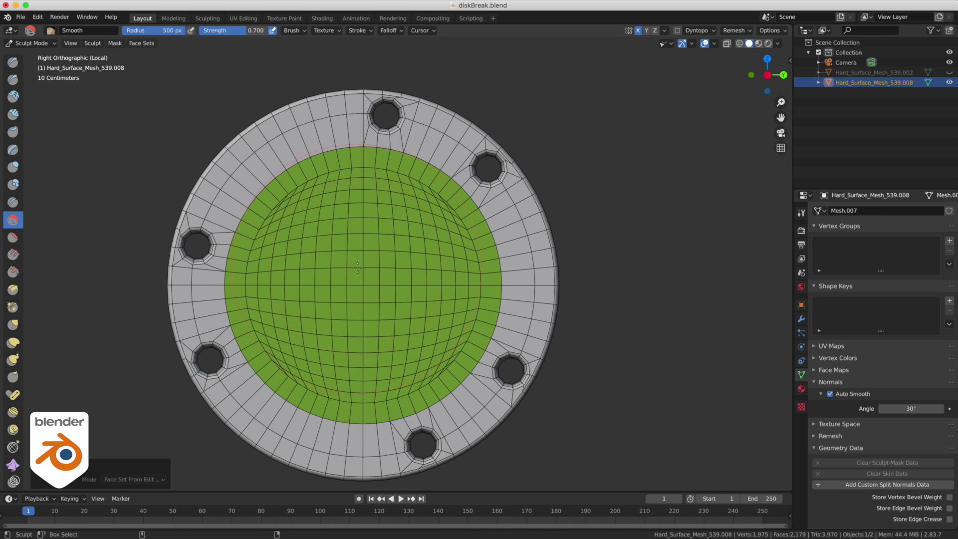
pyautogui.moveTo(364, 278); pyautogui.dragTo(362, 275)
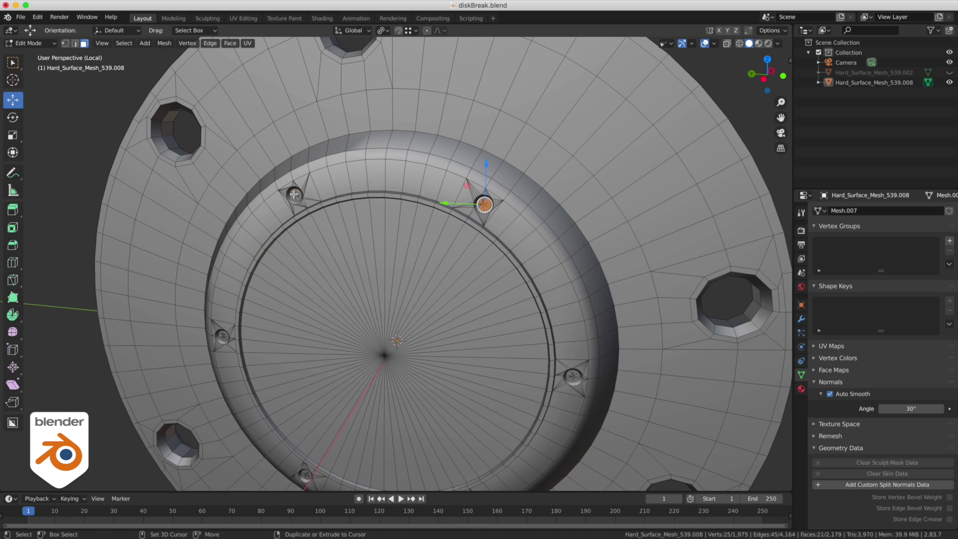
# Close the six small rectangular openings left around the raised rim, filling each from its border edges with quad faces
pyautogui.scroll(-5, 293, 303)
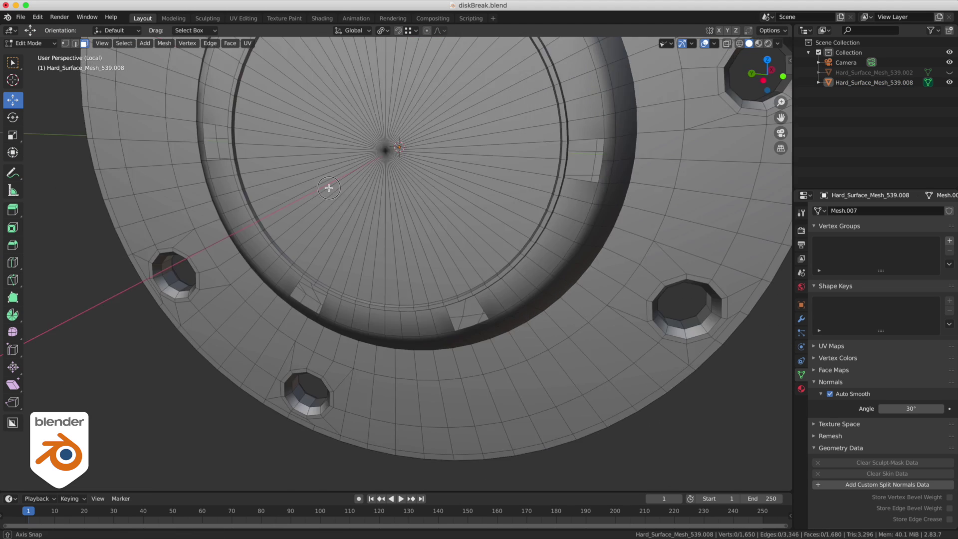
pyautogui.moveTo(331, 188); pyautogui.dragTo(492, 124, button='middle')
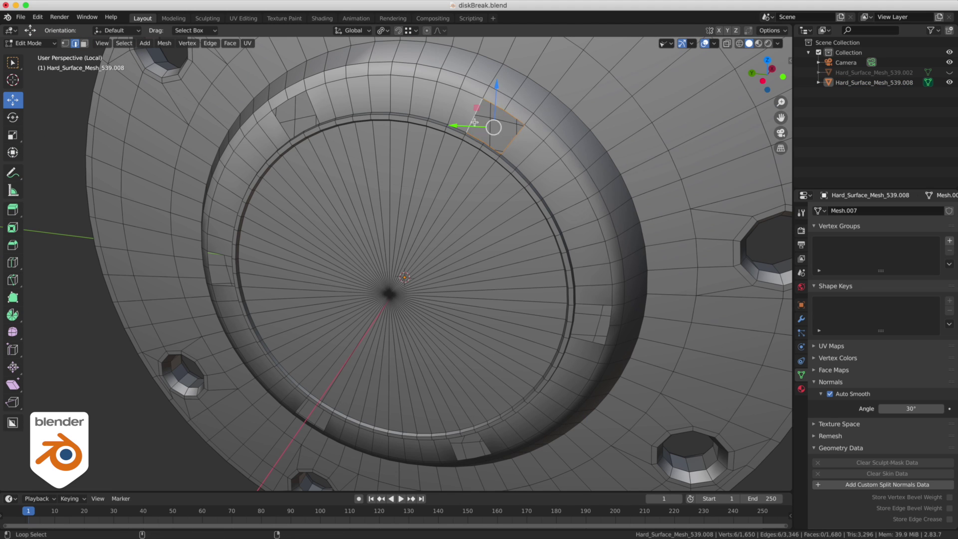
pyautogui.keyDown('alt'); pyautogui.click(592, 321); pyautogui.keyUp('alt')
pyautogui.keyDown('alt'); pyautogui.click(486, 447); pyautogui.keyUp('alt')
pyautogui.hotkey('shift', 'r')
pyautogui.keyDown('alt'); pyautogui.click(325, 421); pyautogui.keyUp('alt')
pyautogui.hotkey('shift', 'r')
pyautogui.keyDown('alt'); pyautogui.click(222, 257); pyautogui.keyUp('alt')
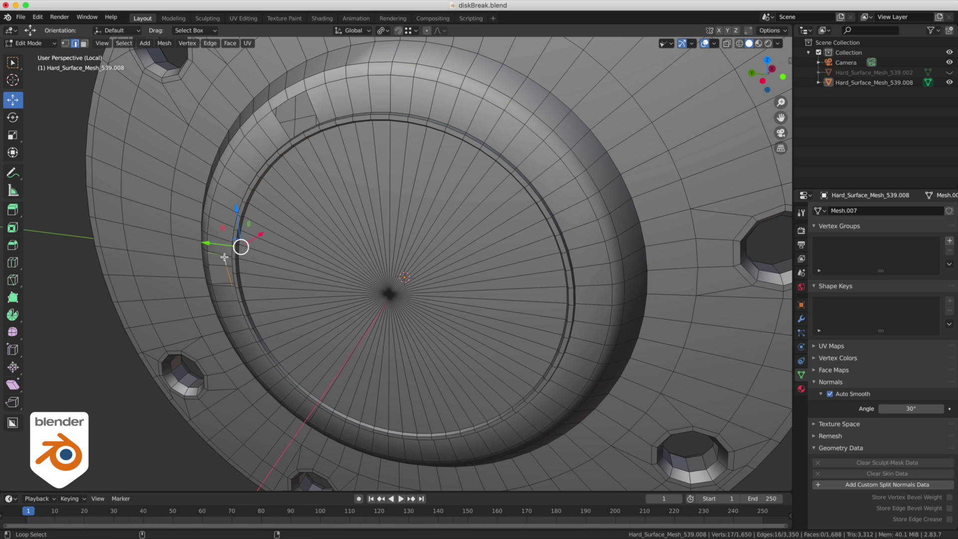
pyautogui.keyDown('alt'); pyautogui.click(211, 272); pyautogui.keyUp('alt')
pyautogui.press('w')
pyautogui.hotkey('shift', 'r')
pyautogui.keyDown('alt'); pyautogui.click(280, 104); pyautogui.keyUp('alt')
pyautogui.press('f')
# Return to Object Mode and add a Bevel modifier with 2 segments to the disc
pyautogui.press('Tab')
pyautogui.press('KP_Decimal')
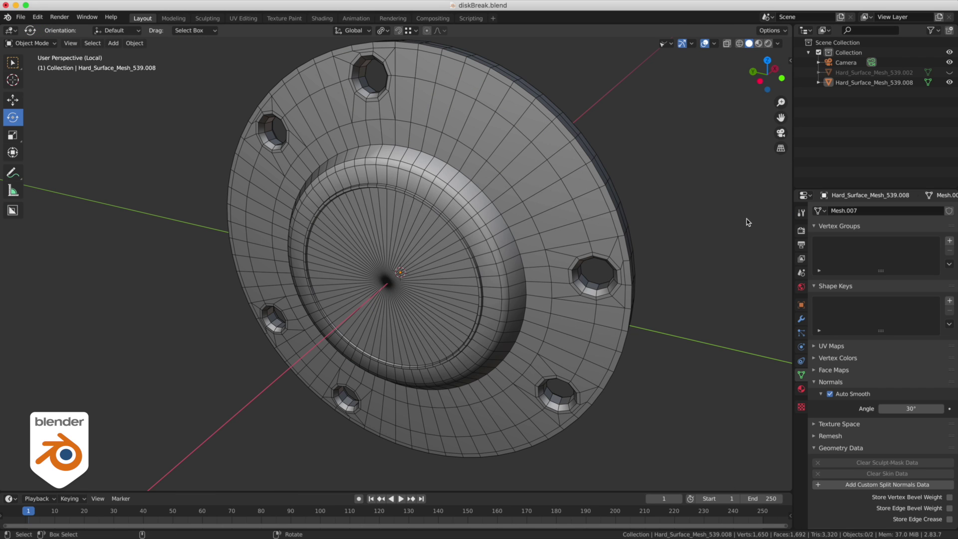
pyautogui.click(603, 201)
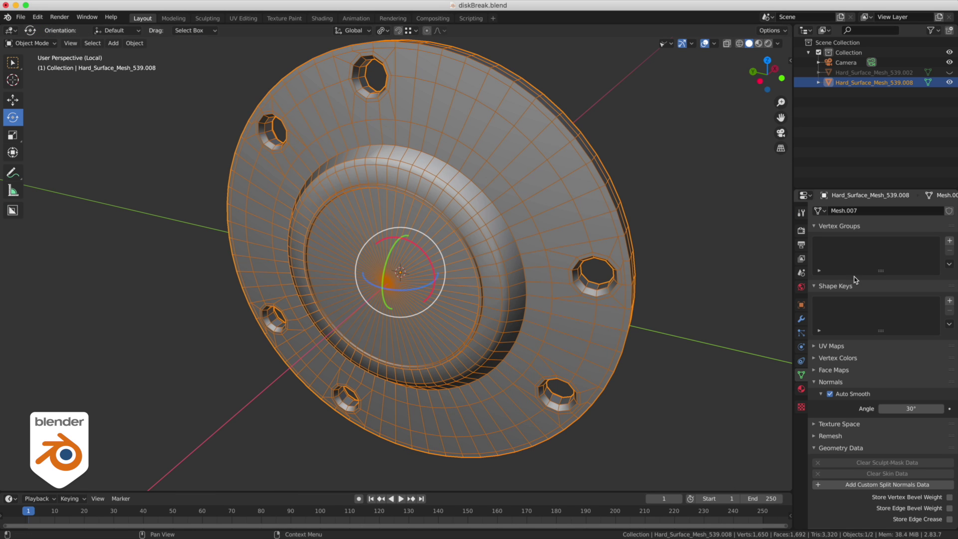
pyautogui.click(803, 320)
pyautogui.click(850, 210)
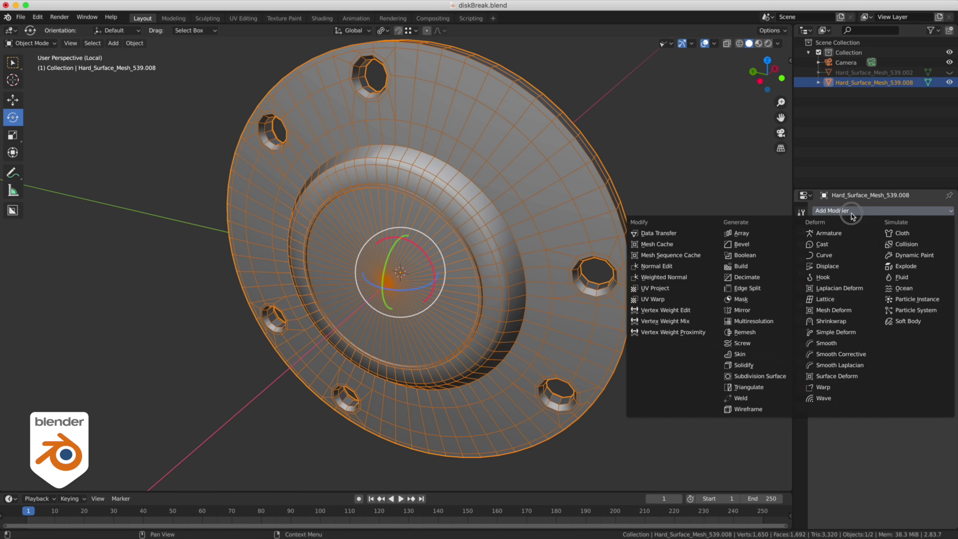
pyautogui.click(752, 244)
pyautogui.doubleClick(869, 309)
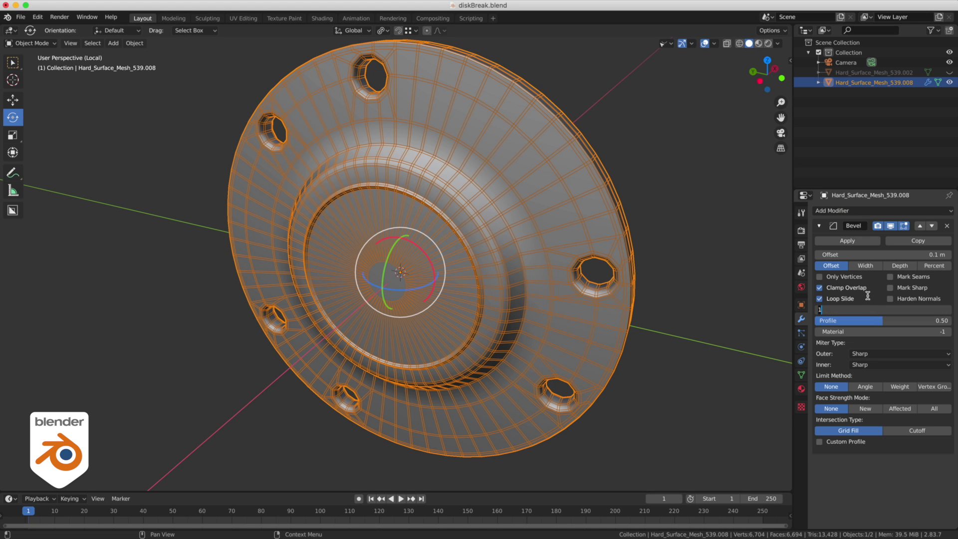
pyautogui.press('Return')
pyautogui.click(949, 310)
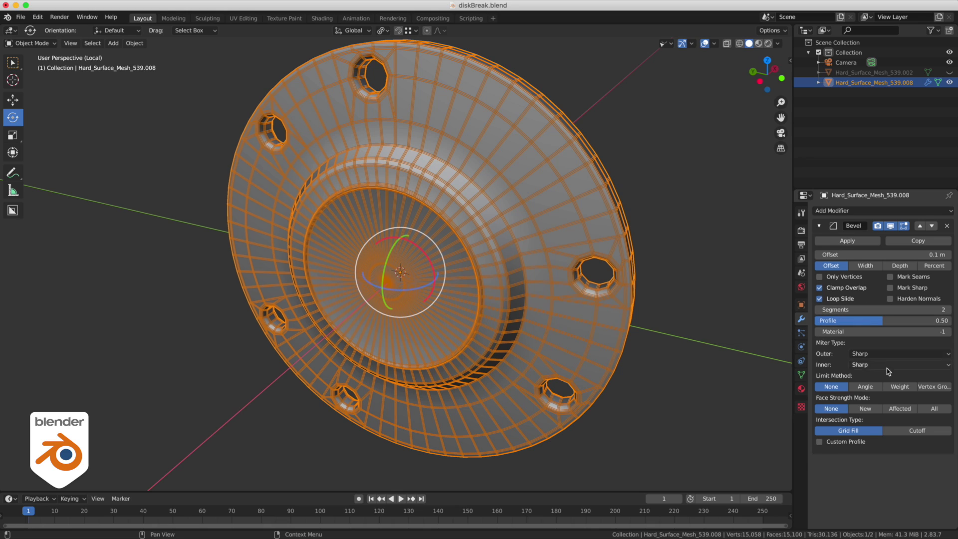
# Limit the Bevel by angle, set its offset to 0.008 m, raise the angle limit and apply the modifier
pyautogui.click(866, 387)
pyautogui.keyDown('alt'); pyautogui.moveTo(666, 215); pyautogui.dragTo(582, 192); pyautogui.keyUp('alt')
pyautogui.keyDown('alt'); pyautogui.moveTo(581, 192); pyautogui.dragTo(517, 286, button='middle'); pyautogui.keyUp('alt')
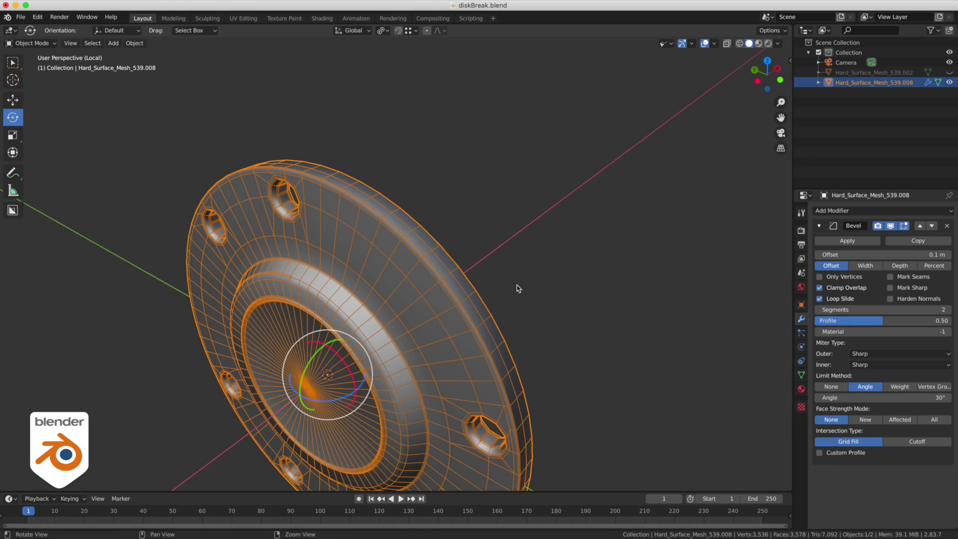
pyautogui.keyDown('alt'); pyautogui.moveTo(518, 286); pyautogui.dragTo(588, 285, button='right'); pyautogui.keyUp('alt')
pyautogui.keyDown('alt'); pyautogui.moveTo(476, 225); pyautogui.dragTo(489, 233); pyautogui.keyUp('alt')
pyautogui.keyDown('alt'); pyautogui.moveTo(205, 130); pyautogui.dragTo(407, 209, button='middle'); pyautogui.keyUp('alt')
pyautogui.keyDown('alt'); pyautogui.moveTo(343, 226); pyautogui.dragTo(402, 241, button='right'); pyautogui.keyUp('alt')
pyautogui.moveTo(403, 242); pyautogui.dragTo(414, 246, button='middle')
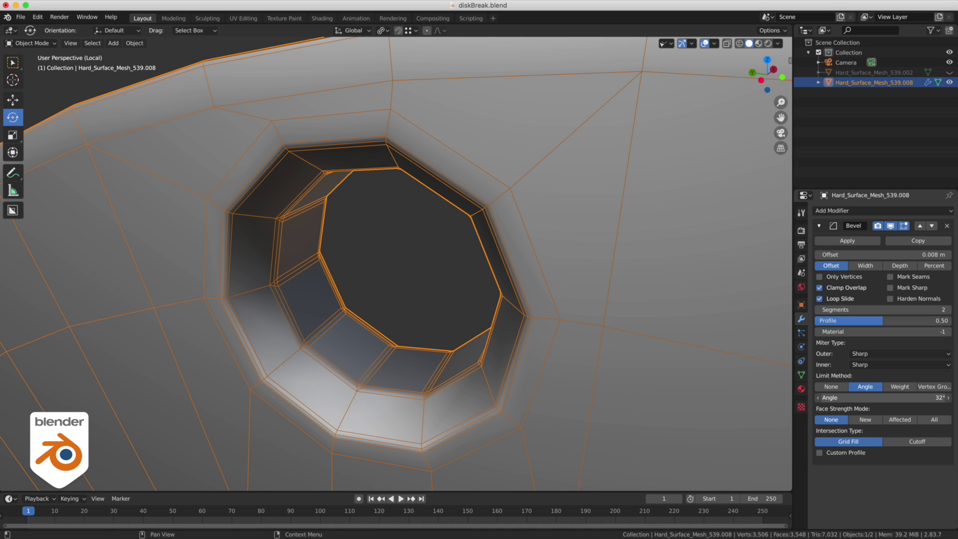
pyautogui.moveTo(882, 398); pyautogui.dragTo(905, 398)
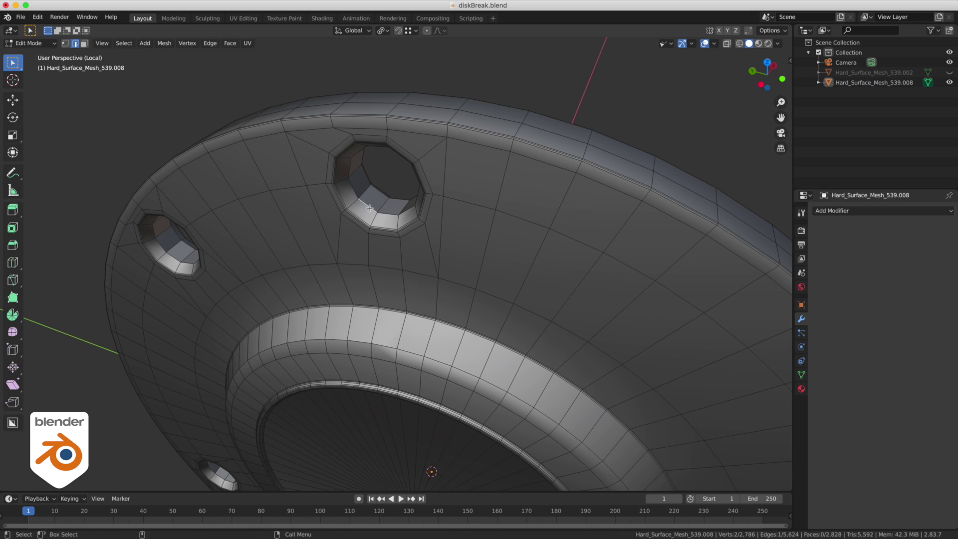
# Select the inner edge loops of all six bolt holes and bevel them with a 0.00654 m offset and 2 segments
pyautogui.keyDown('alt'); pyautogui.click(370, 206); pyautogui.keyUp('alt')
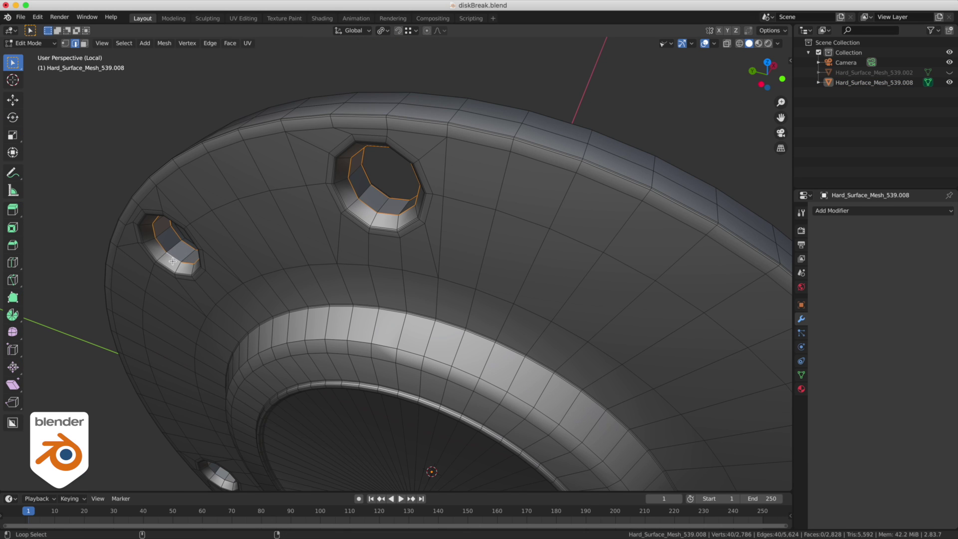
pyautogui.moveTo(172, 261); pyautogui.dragTo(259, 317, button='middle')
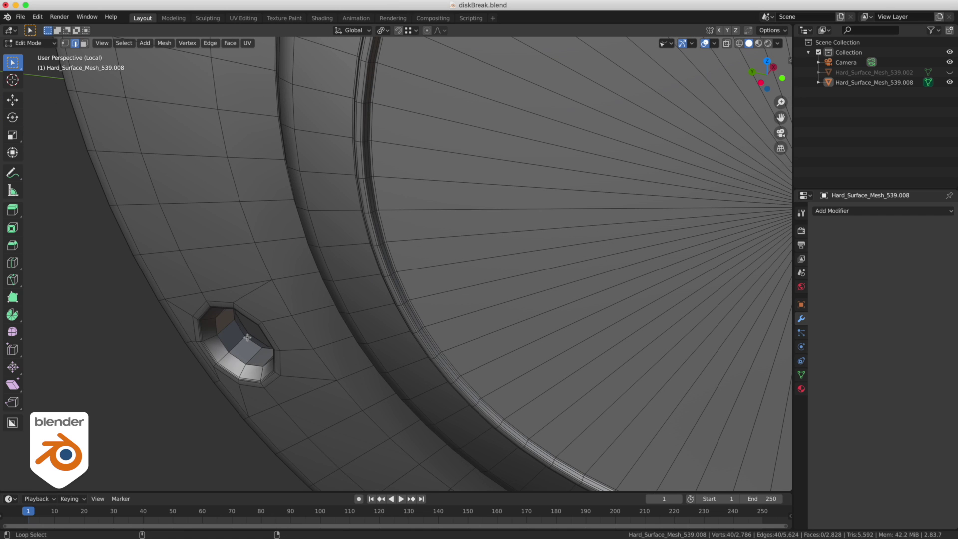
pyautogui.moveTo(224, 346); pyautogui.dragTo(509, 161, button='middle')
pyautogui.keyDown('alt'); pyautogui.keyDown('shift'); pyautogui.click(470, 132); pyautogui.keyUp('shift'); pyautogui.keyUp('alt')
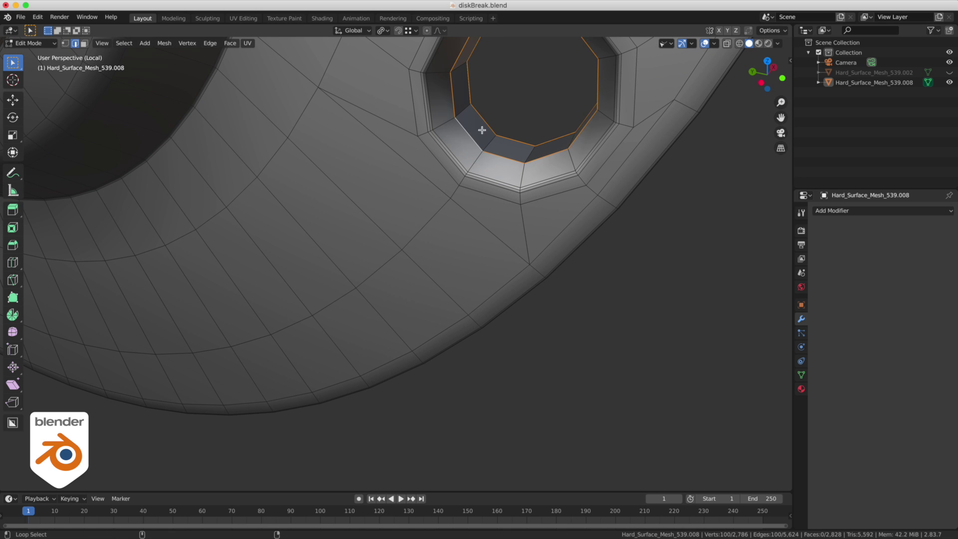
pyautogui.keyDown('alt'); pyautogui.moveTo(538, 126); pyautogui.dragTo(473, 359, button='middle'); pyautogui.keyUp('alt')
pyautogui.keyDown('alt'); pyautogui.moveTo(614, 124); pyautogui.dragTo(569, 268, button='middle'); pyautogui.keyUp('alt')
pyautogui.keyDown('alt'); pyautogui.keyDown('shift'); pyautogui.click(353, 330); pyautogui.keyUp('shift'); pyautogui.keyUp('alt')
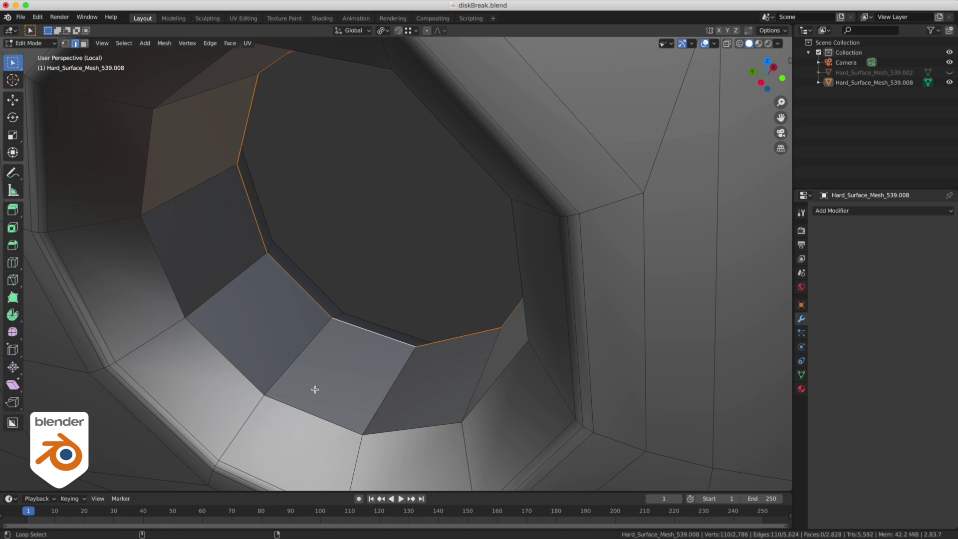
pyautogui.keyDown('alt'); pyautogui.keyDown('shift'); pyautogui.click(299, 408); pyautogui.keyUp('shift'); pyautogui.keyUp('alt')
pyautogui.scroll(-6, 300, 408)
pyautogui.moveTo(342, 224); pyautogui.dragTo(429, 237, button='middle')
pyautogui.hotkey('ctrl', 'b')
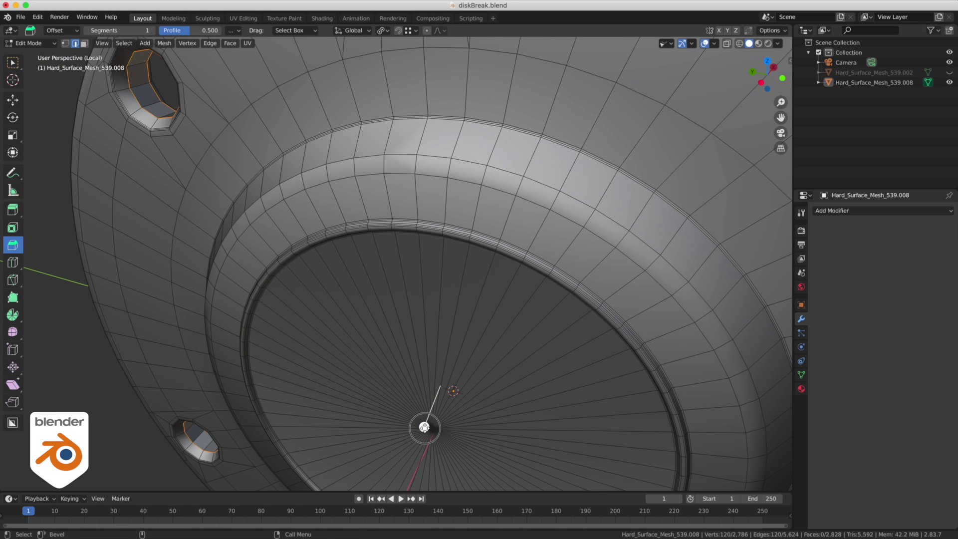
pyautogui.moveTo(424, 427); pyautogui.dragTo(427, 428)
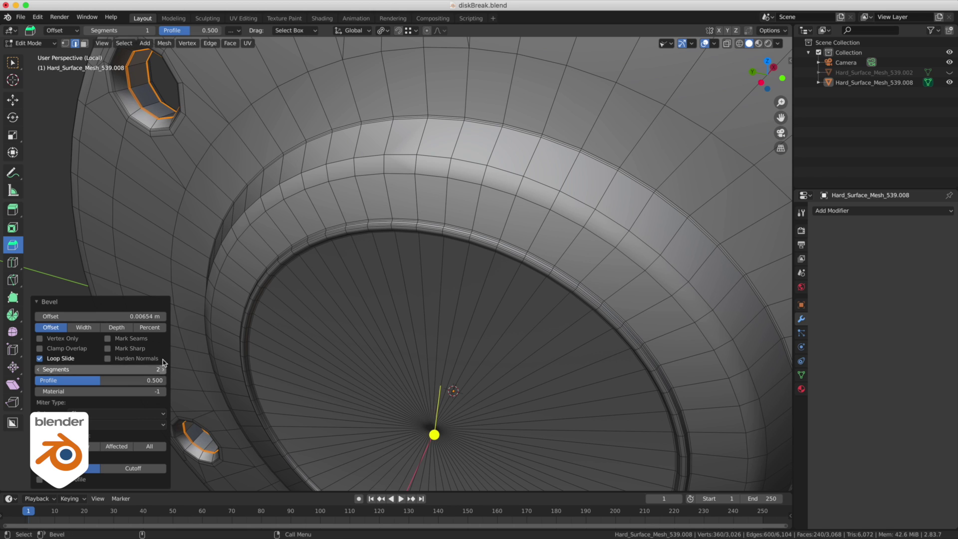
pyautogui.click(45, 187)
pyautogui.hotkey('ctrl', 'alt', 'x')
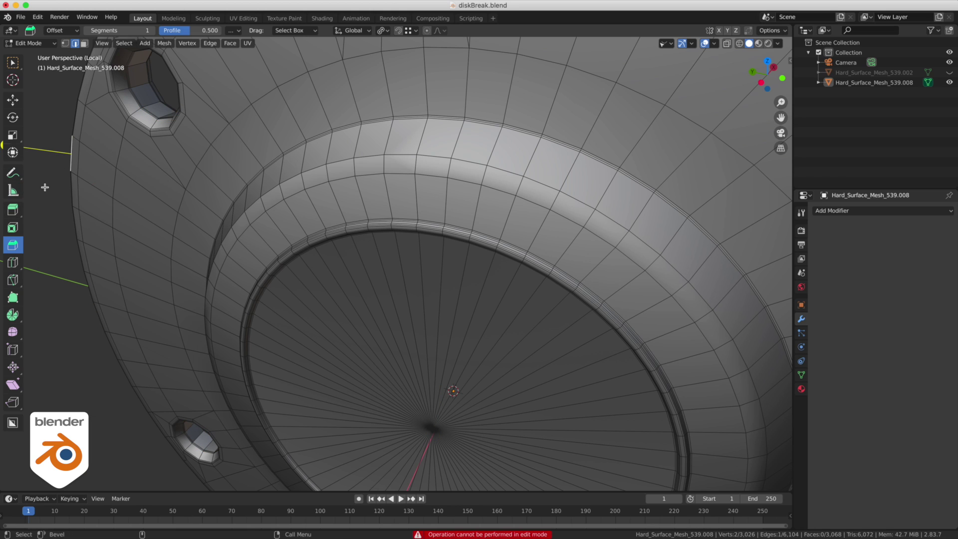
pyautogui.press('w')
pyautogui.click(49, 204)
# Select the triangle fan inside the central circle, dissolve it into one face and delete that face
pyautogui.keyDown('alt'); pyautogui.moveTo(415, 267); pyautogui.dragTo(313, 248, button='right'); pyautogui.keyUp('alt')
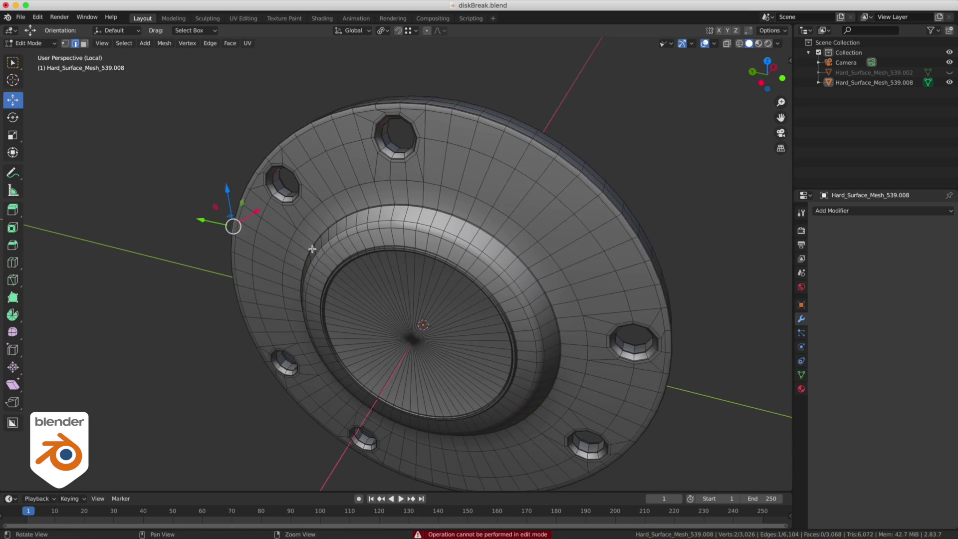
pyautogui.keyDown('alt'); pyautogui.moveTo(313, 248); pyautogui.dragTo(283, 241); pyautogui.keyUp('alt')
pyautogui.scroll(3, 283, 240)
pyautogui.moveTo(353, 241)
pyautogui.mouseDown(button='middle')
pyautogui.moveTo(323, 229)
pyautogui.moveTo(351, 228)
pyautogui.mouseUp(button='middle')
pyautogui.scroll(-2, 355, 231)
pyautogui.keyDown('alt'); pyautogui.moveTo(357, 233); pyautogui.dragTo(414, 250); pyautogui.keyUp('alt')
pyautogui.press('space')
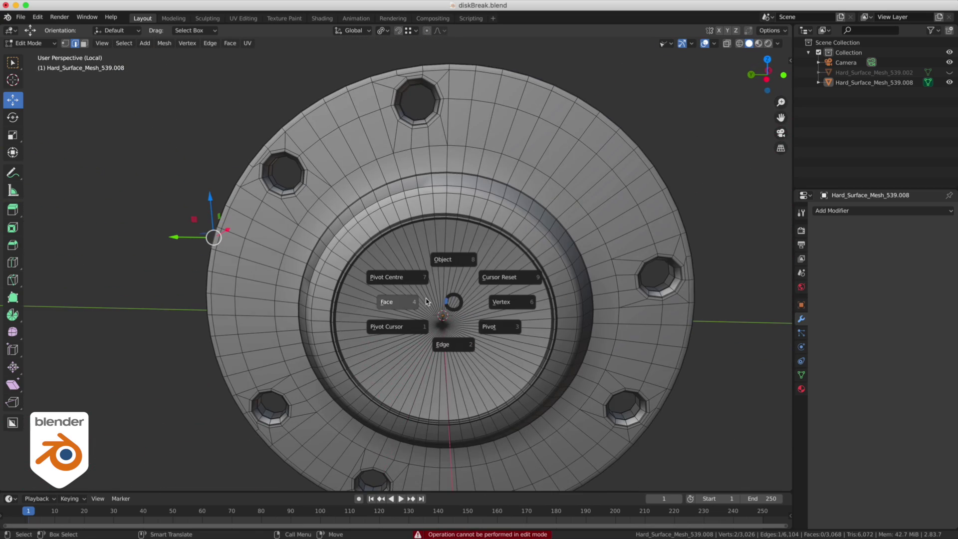
pyautogui.click(420, 301)
pyautogui.moveTo(431, 314); pyautogui.dragTo(490, 325)
pyautogui.hotkey('ctrl', 'x')
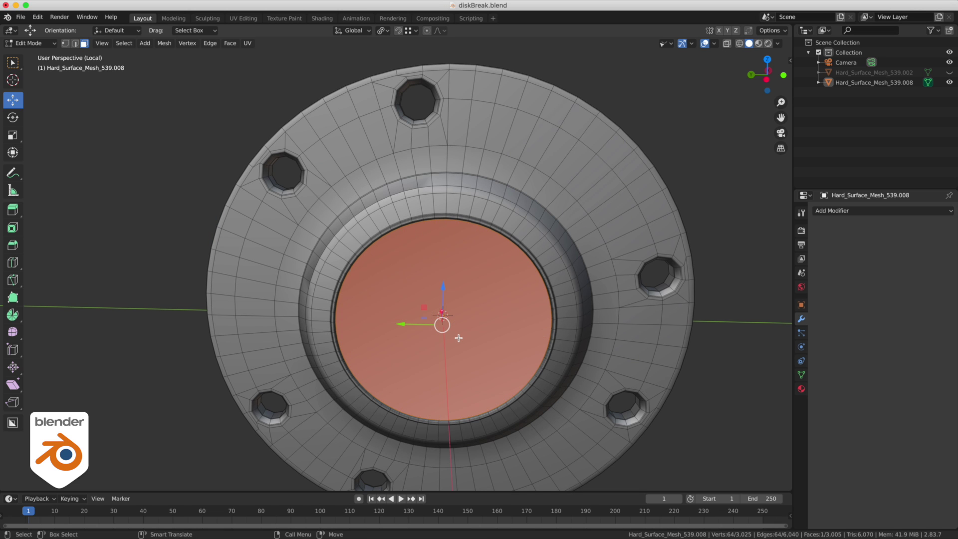
pyautogui.press('Delete')
# Extrude the central opening's border loop inward at a scale of 0.872 and close it with Grid Fill using a span of 16
pyautogui.keyDown('alt'); pyautogui.moveTo(490, 325); pyautogui.dragTo(599, 371, button='right'); pyautogui.keyUp('alt')
pyautogui.keyDown('alt'); pyautogui.moveTo(598, 371); pyautogui.dragTo(517, 359, button='middle'); pyautogui.keyUp('alt')
pyautogui.keyDown('alt'); pyautogui.moveTo(520, 220); pyautogui.dragTo(588, 230, button='right'); pyautogui.keyUp('alt')
pyautogui.press('2')
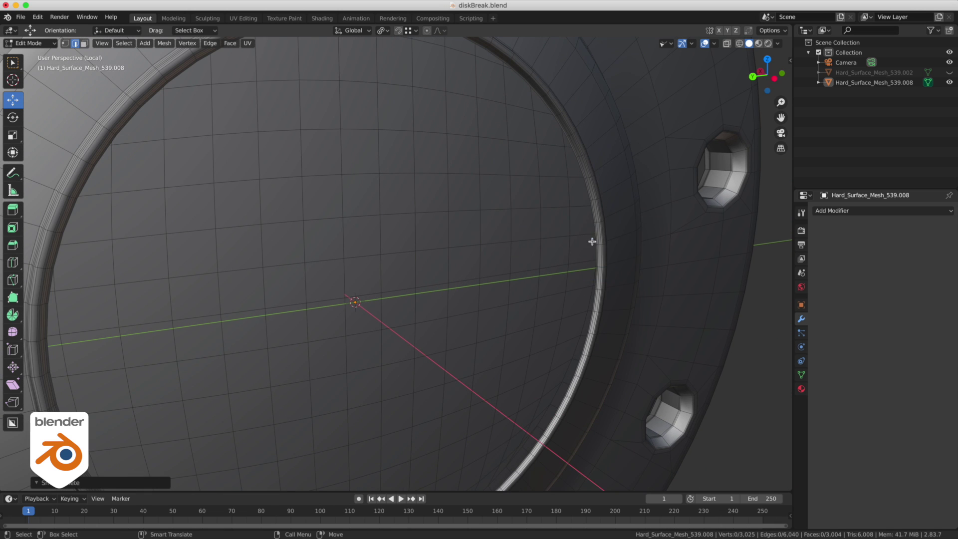
pyautogui.keyDown('alt'); pyautogui.click(591, 229); pyautogui.keyUp('alt')
pyautogui.scroll(-5, 592, 230)
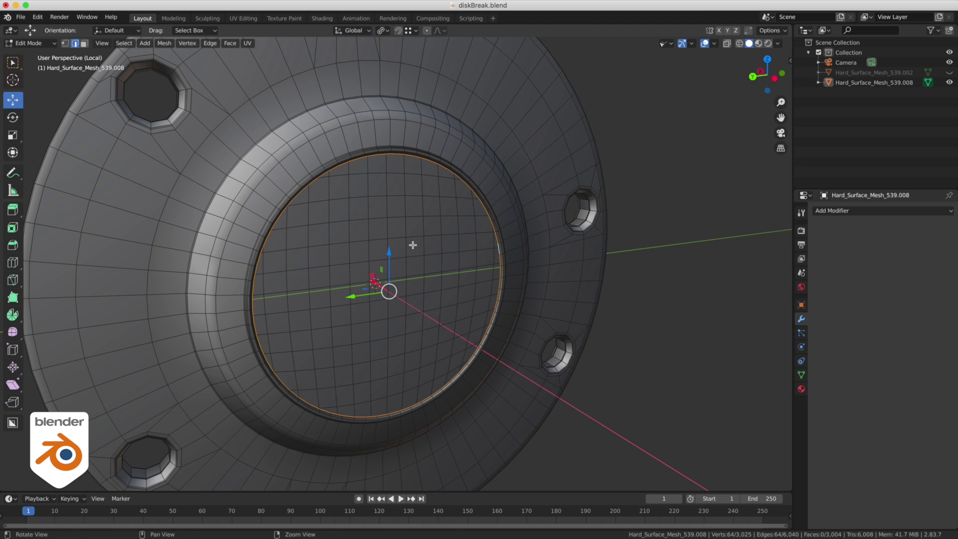
pyautogui.hotkey('ctrl', 'e')
pyautogui.click(413, 245)
pyautogui.press('r')
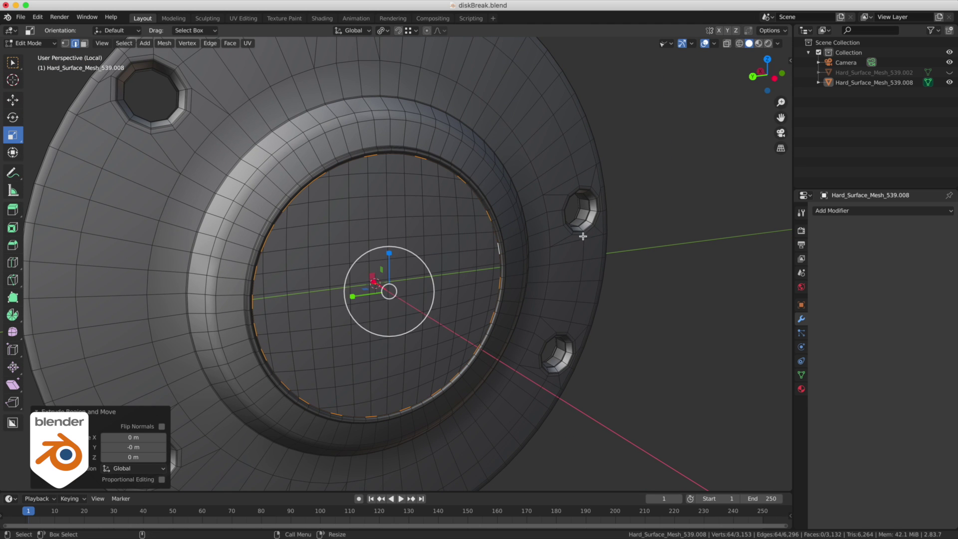
pyautogui.press('s')
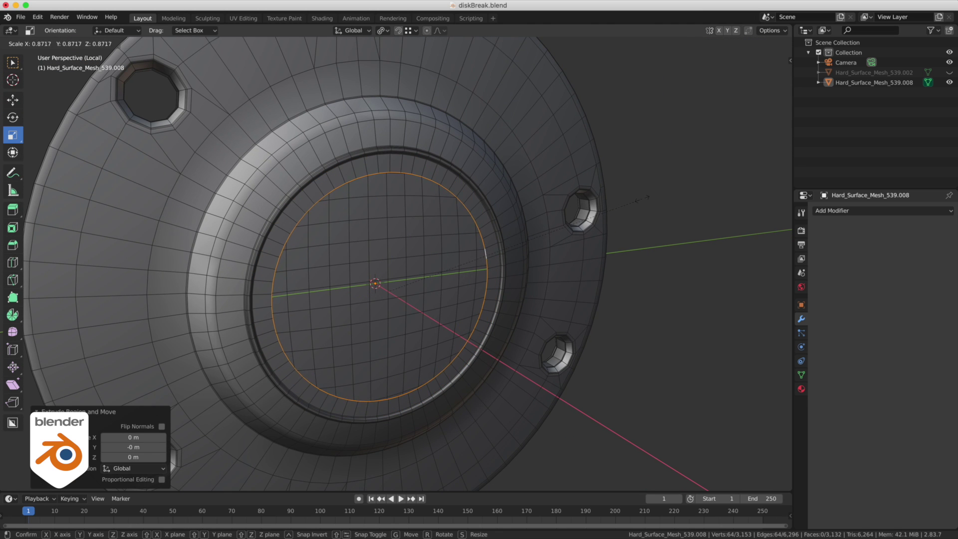
pyautogui.click(643, 198)
pyautogui.click(230, 44)
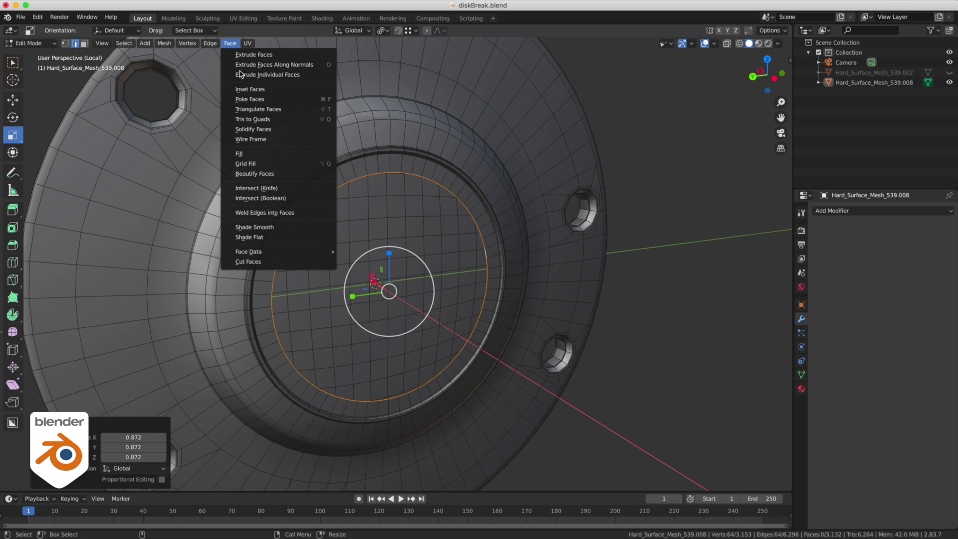
pyautogui.click(277, 165)
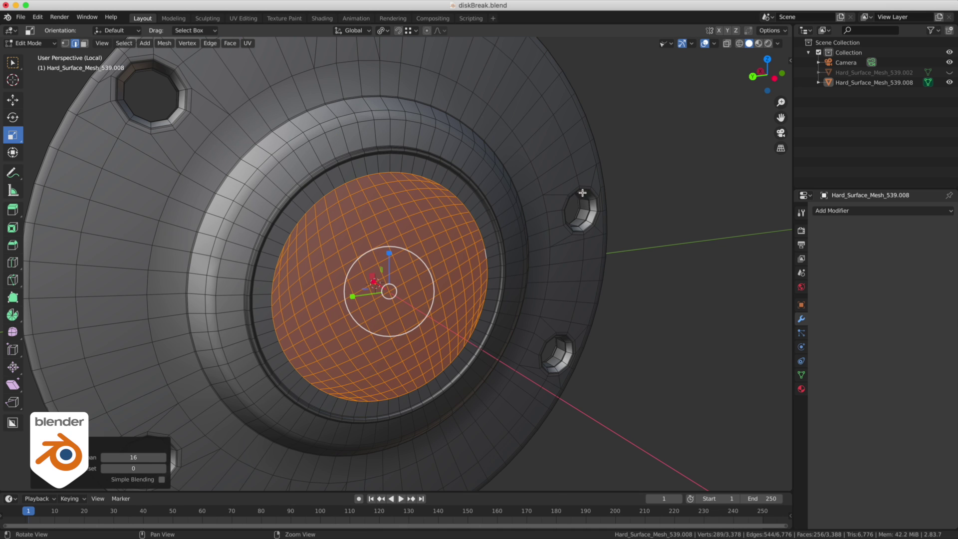
# Smooth the new central grid in Sculpt Mode using the Smooth brush with a 401 px radius and 1.000 strength
pyautogui.moveTo(582, 193); pyautogui.dragTo(444, 169, button='middle')
pyautogui.press('ctrl+KP_3')
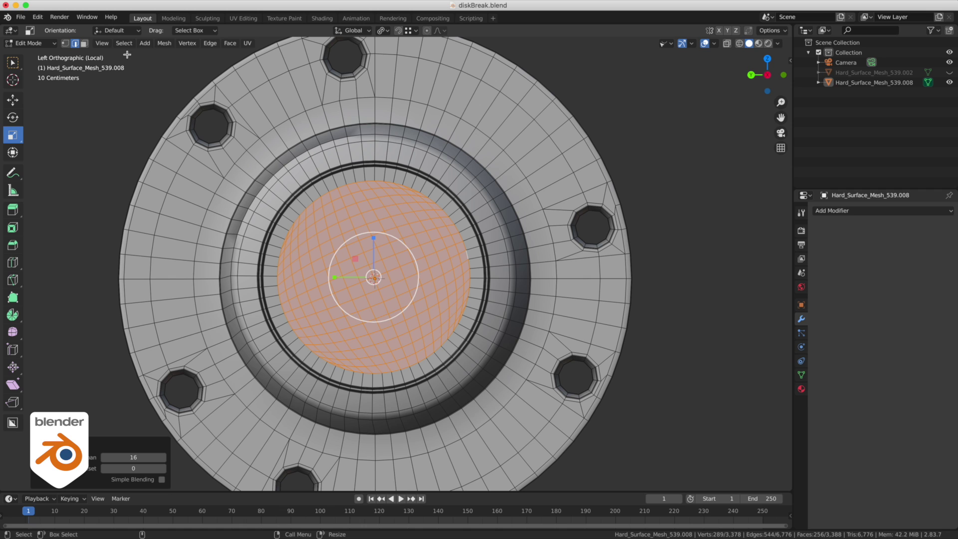
pyautogui.click(28, 44)
pyautogui.click(20, 73)
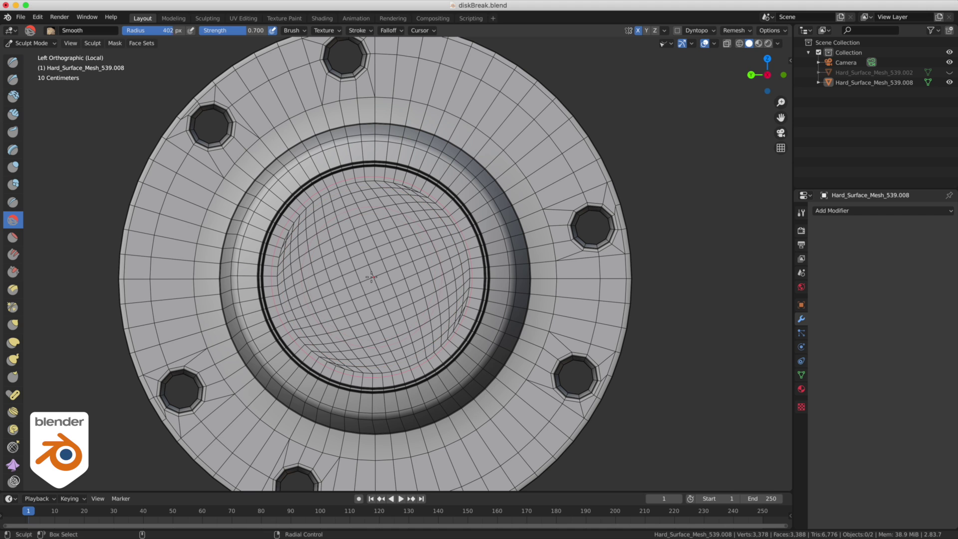
pyautogui.click(373, 277)
pyautogui.click(374, 277)
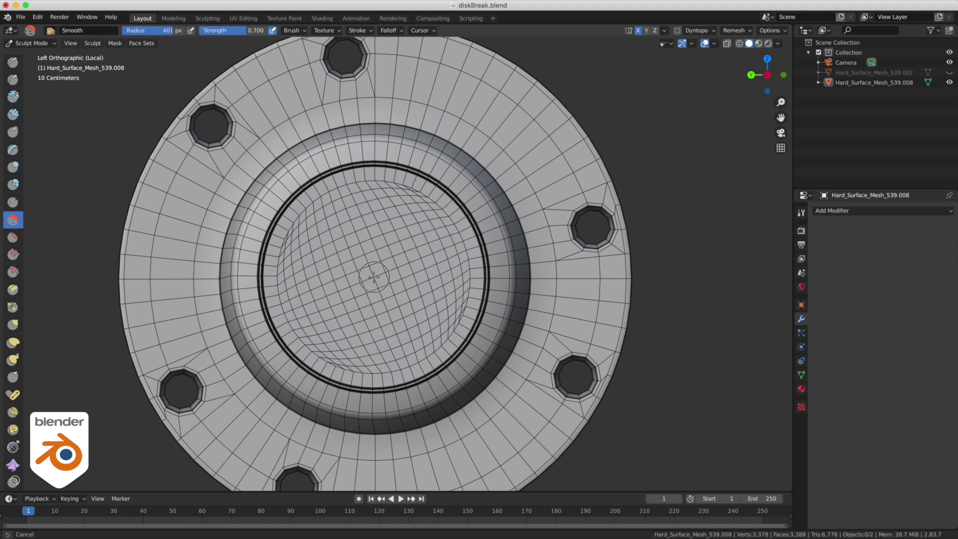
pyautogui.click(374, 276)
pyautogui.click(374, 276)
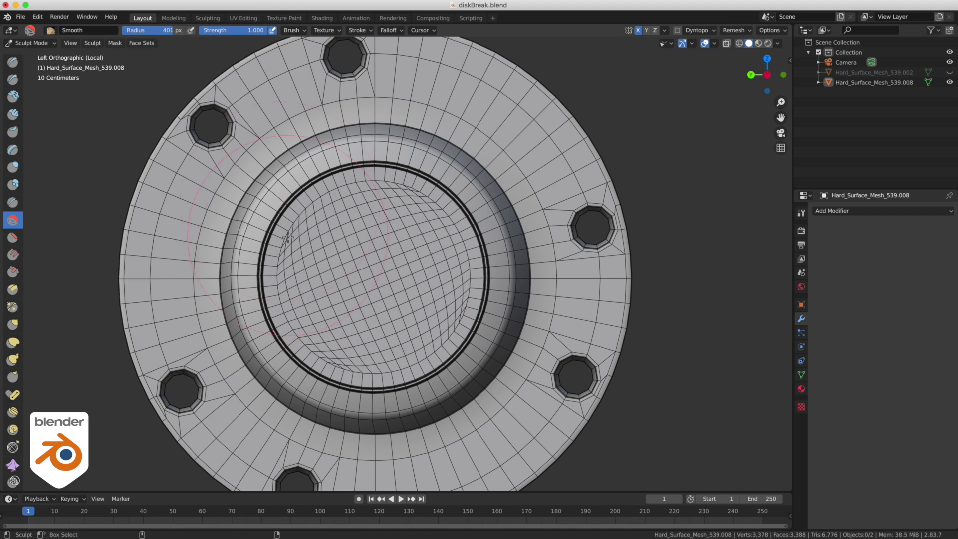
pyautogui.click(373, 276)
pyautogui.click(373, 276)
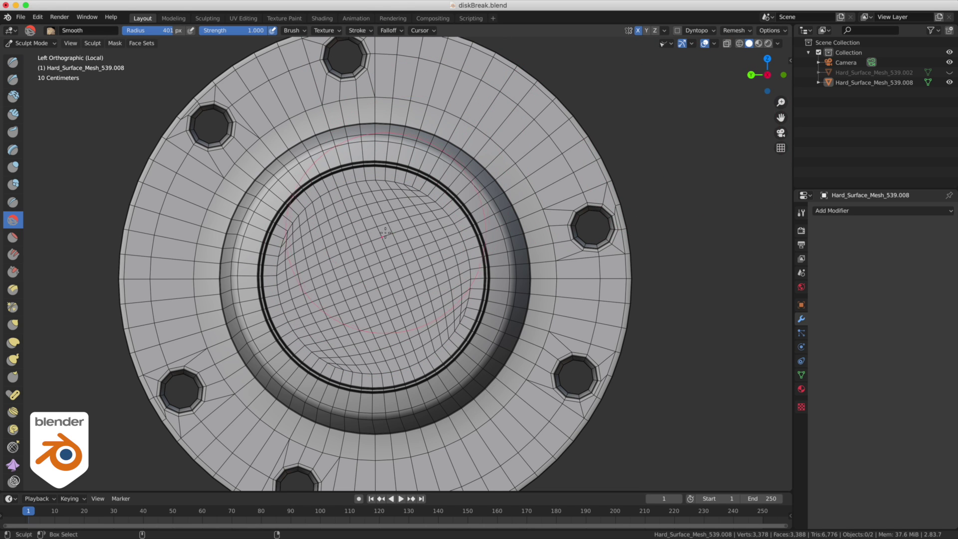
# Return to Object Mode and add a Subdivision Surface modifier to the disc
pyautogui.hotkey('ctrl', 'Tab')
pyautogui.moveTo(592, 141)
pyautogui.mouseDown(button='middle')
pyautogui.moveTo(504, 167)
pyautogui.moveTo(492, 182)
pyautogui.mouseUp(button='middle')
pyautogui.click(525, 238)
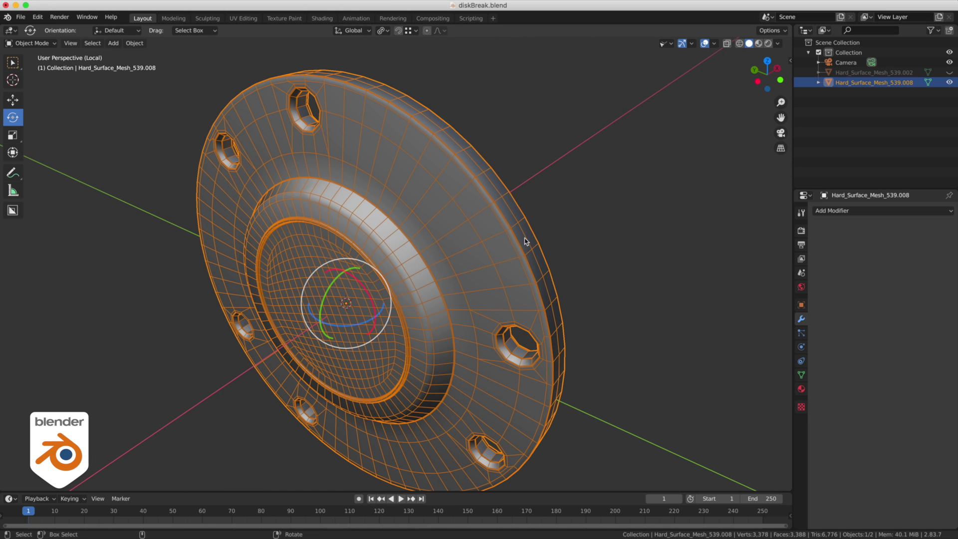
pyautogui.click(840, 211)
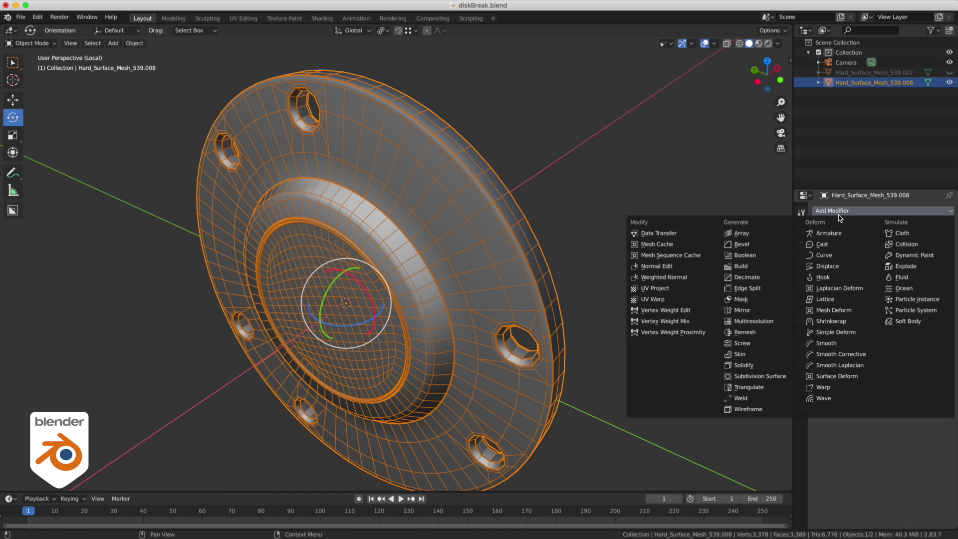
pyautogui.click(769, 379)
pyautogui.click(611, 222)
pyautogui.moveTo(568, 222); pyautogui.dragTo(591, 204, button='middle')
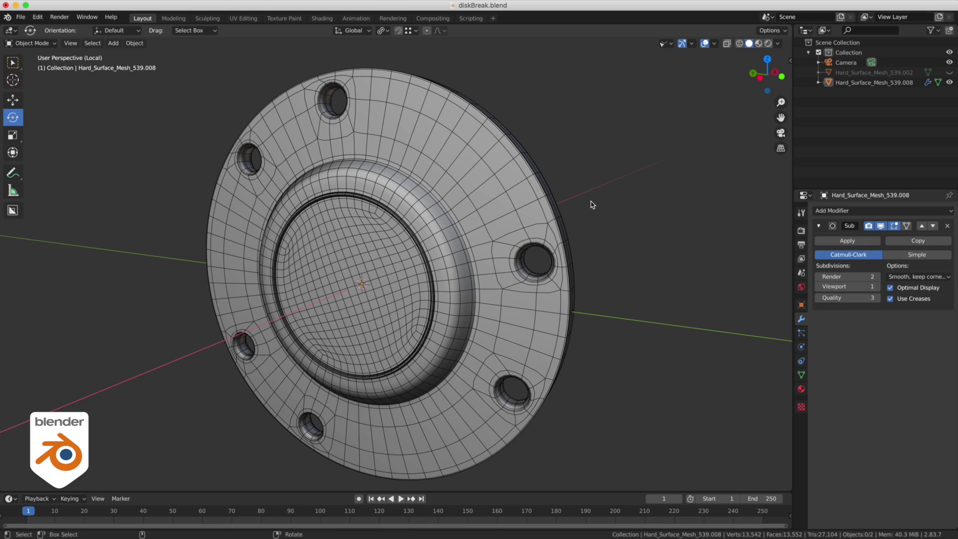